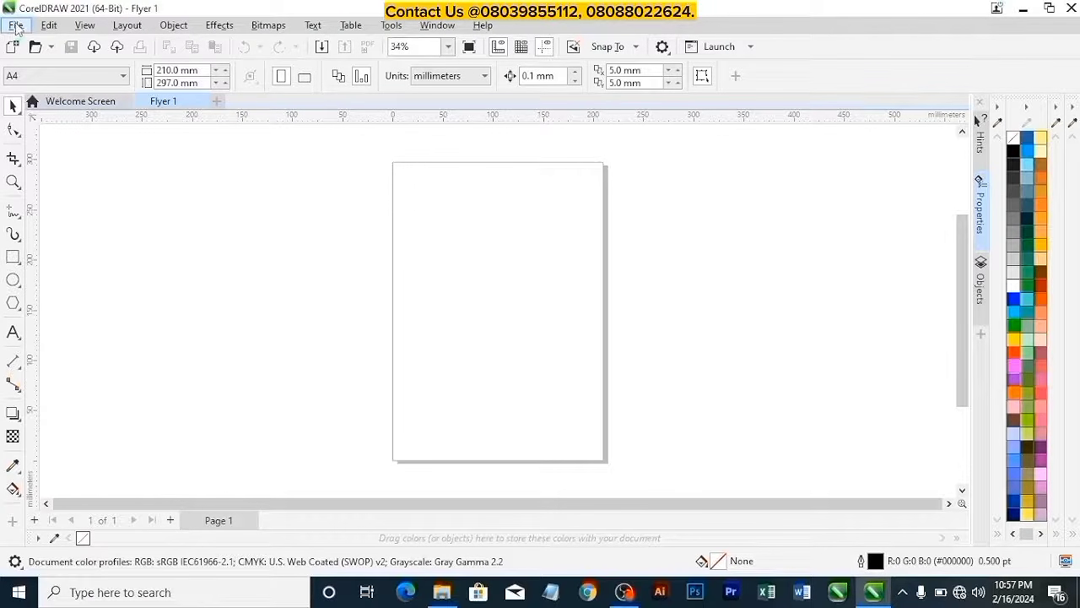
left_click(17, 26)
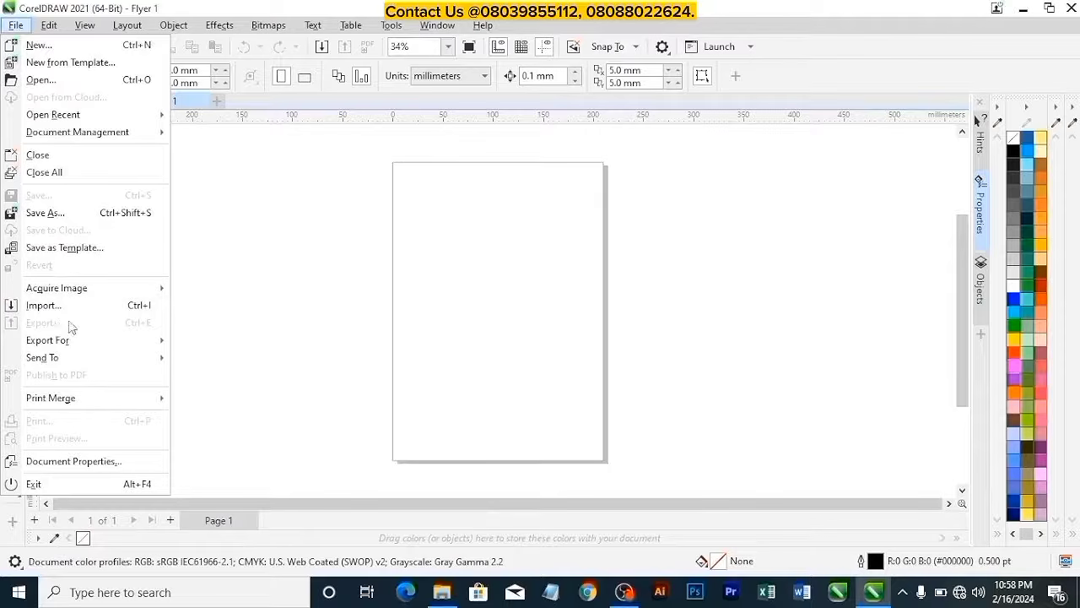
left_click(51, 26)
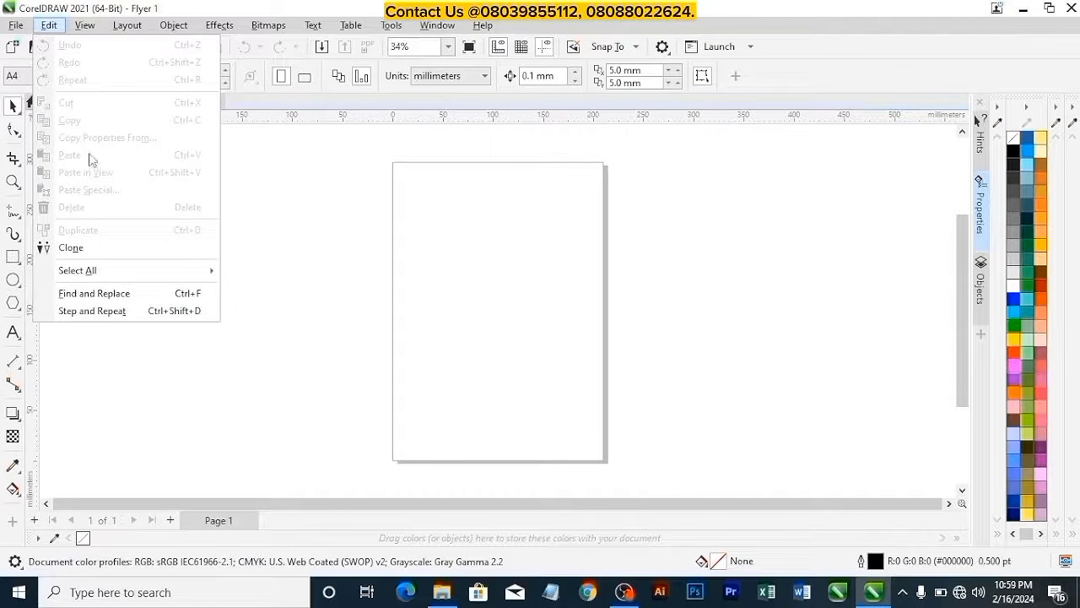
left_click(49, 25)
left_click(85, 25)
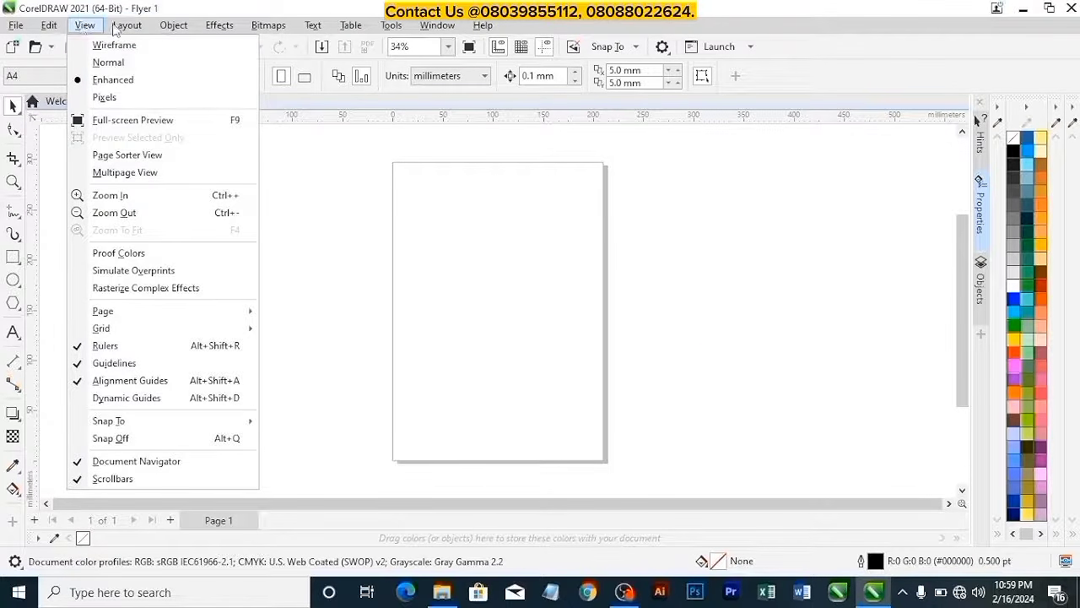
mouse_move(139, 30)
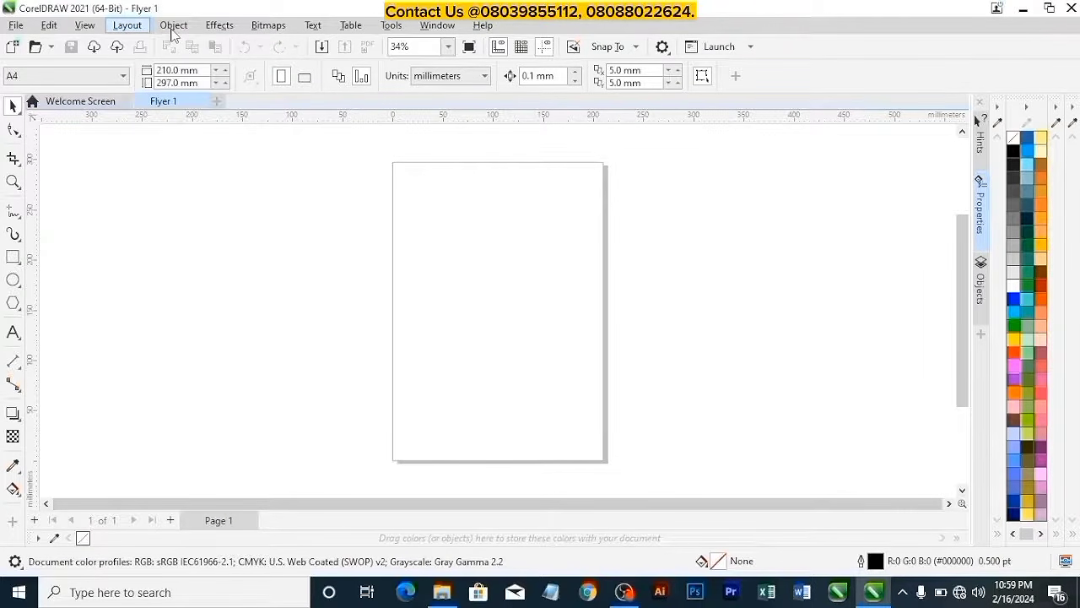
mouse_move(287, 28)
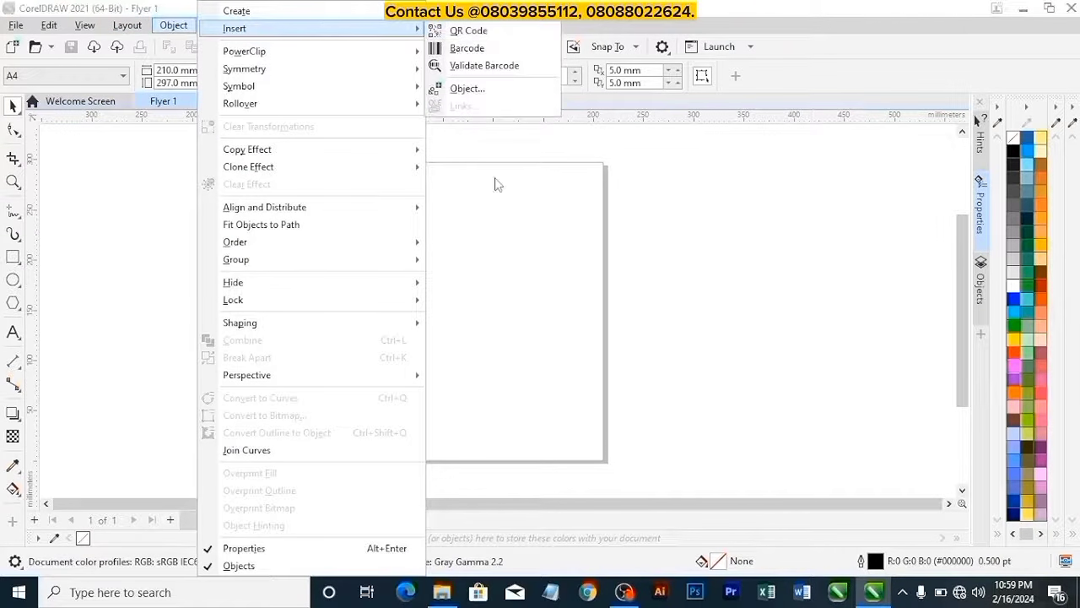
left_click(687, 203)
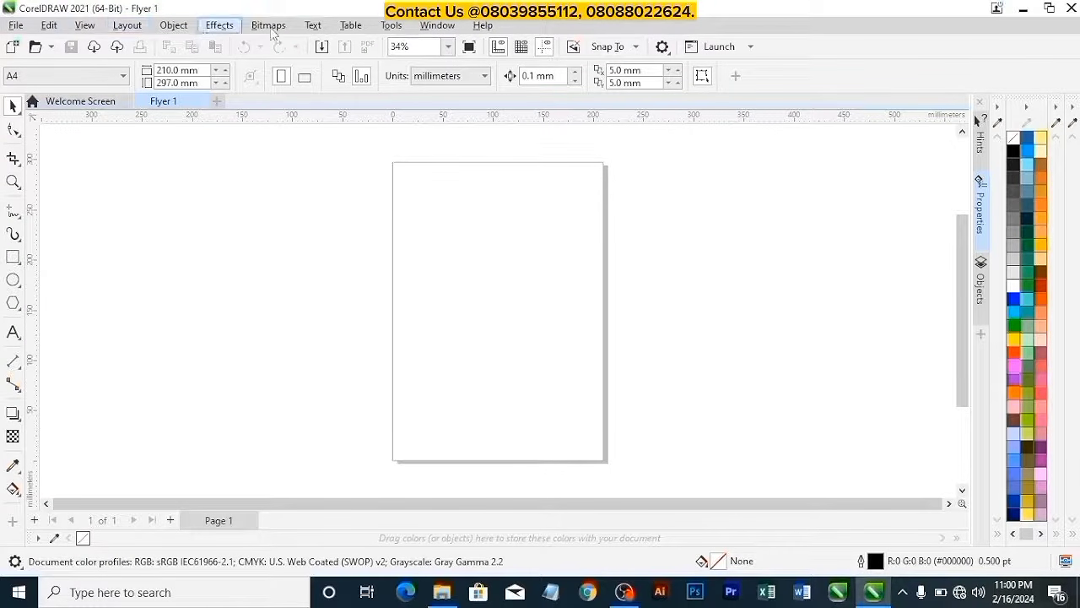
left_click(15, 24)
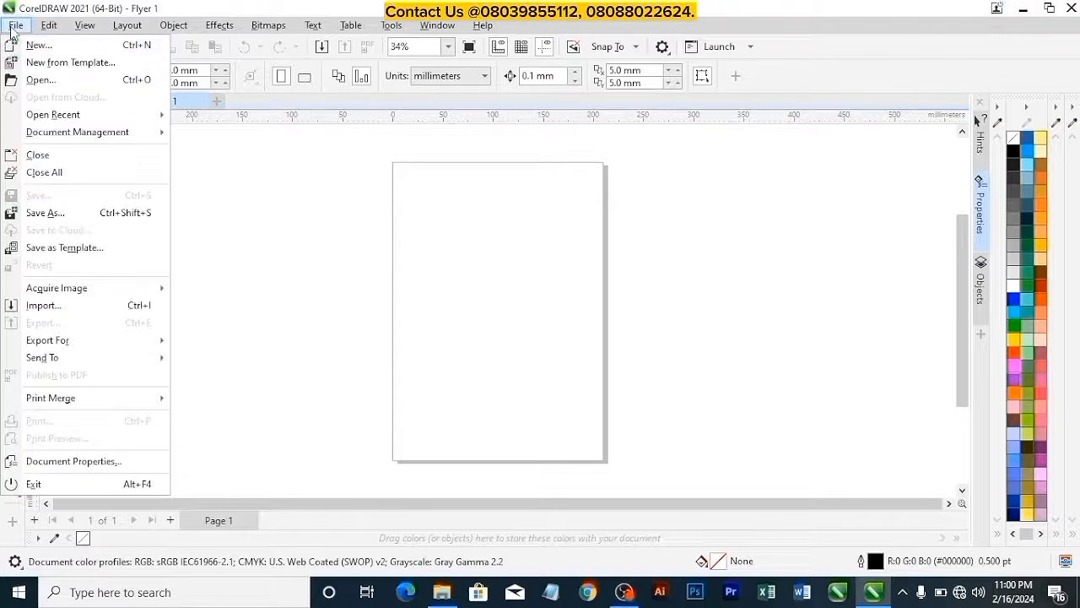
left_click(262, 146)
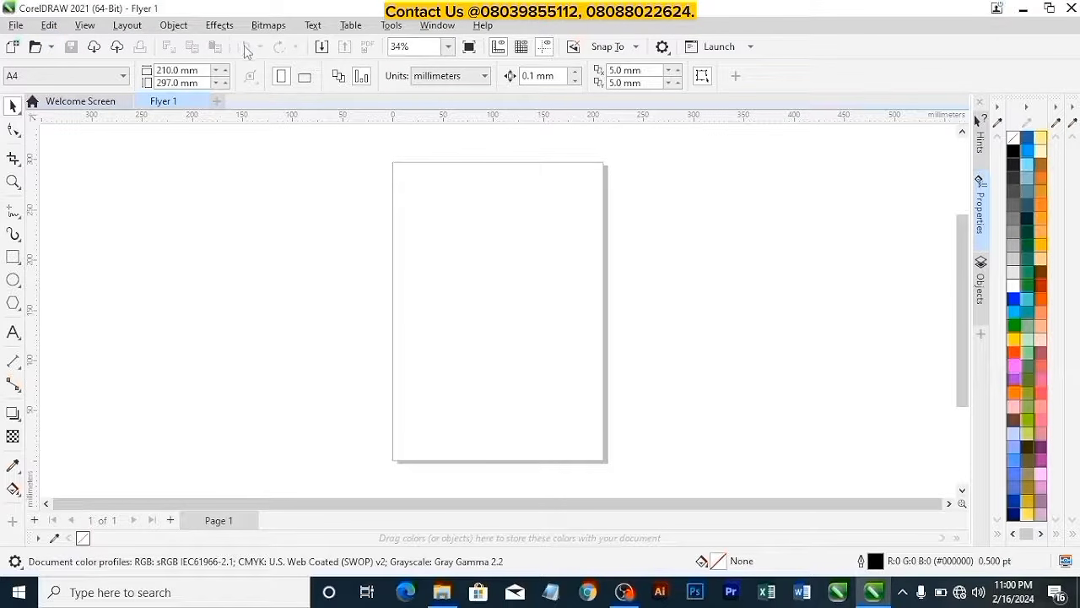
Step: Import 41464.jpg at about 188 × 209 mm and centre it on the page
left_click(322, 48)
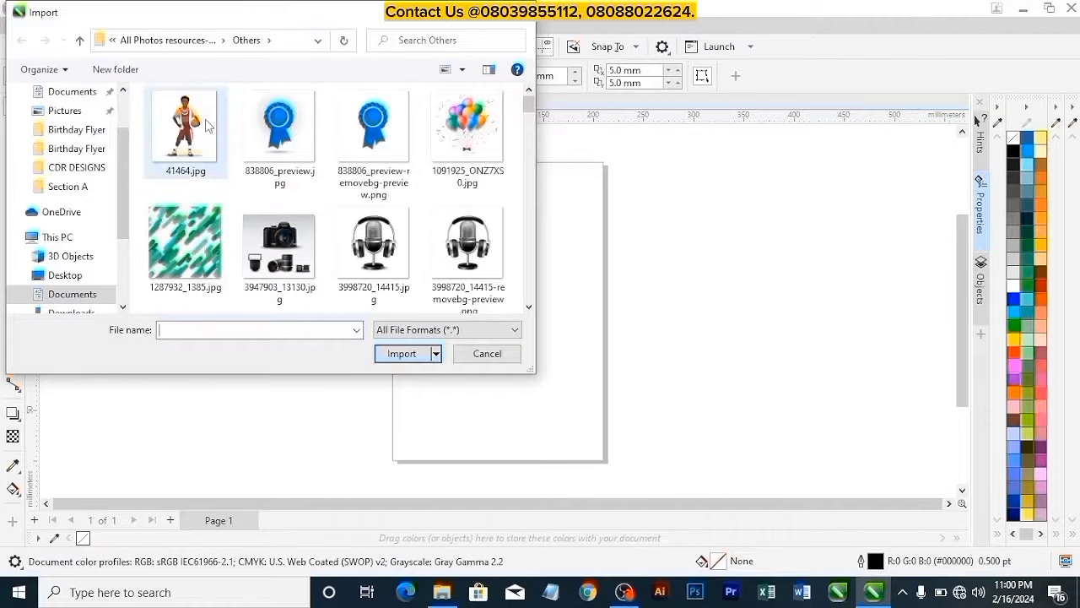
left_click(200, 128)
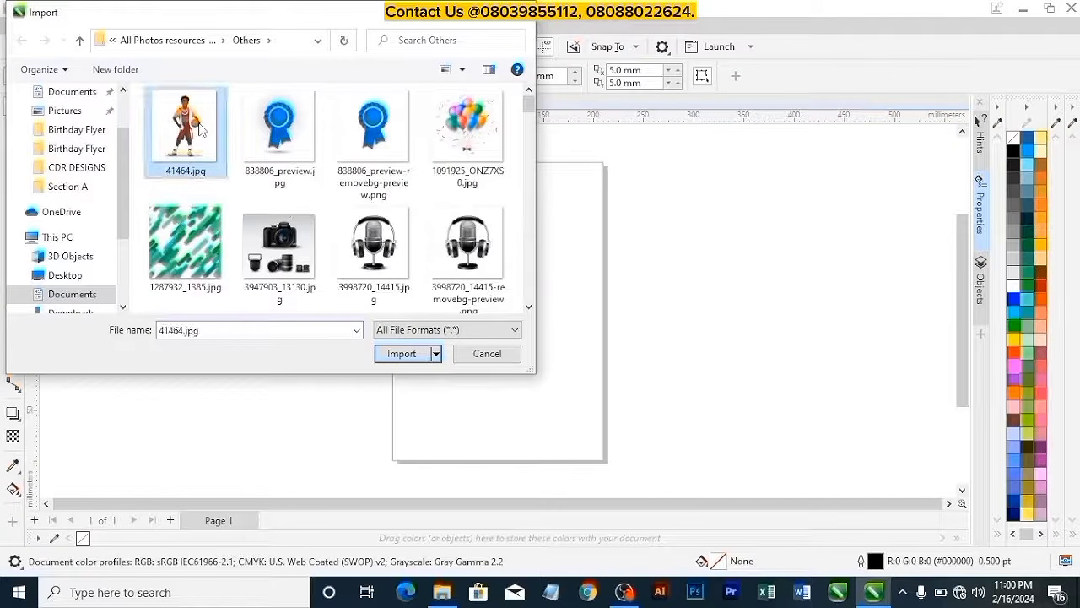
left_click(400, 352)
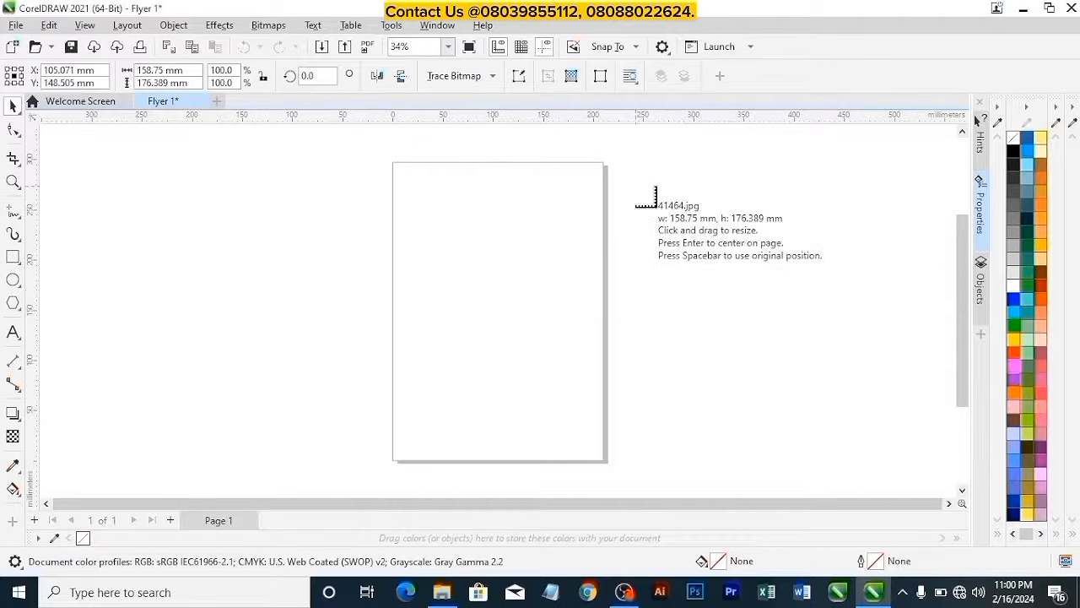
left_click_drag(641, 193, 826, 467)
key("p")
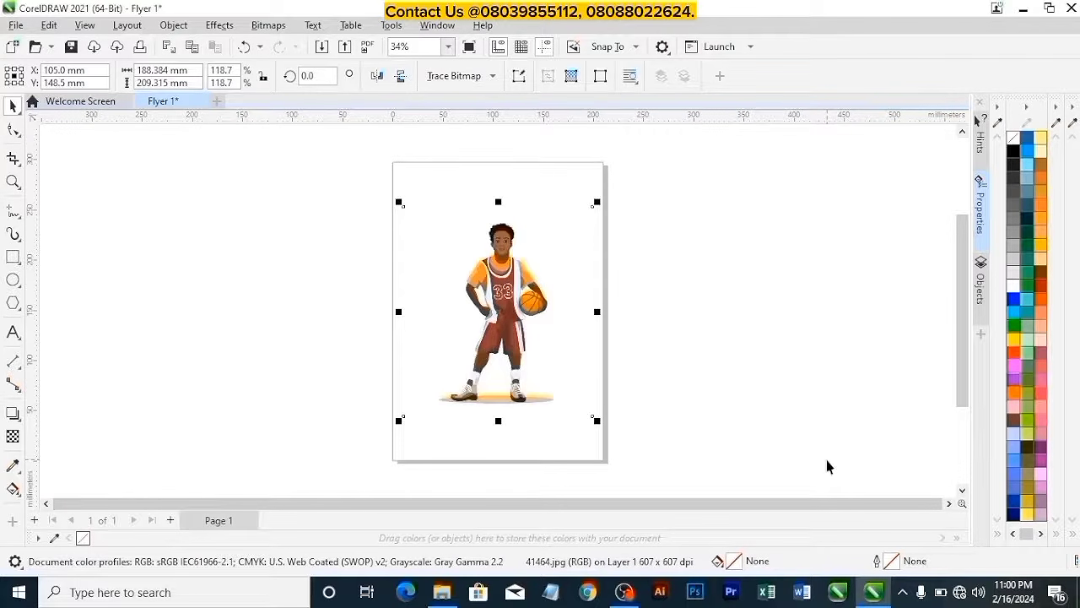
Step: Deselect the basketball player image, view the page in full-screen preview and return to the editing view
left_click(397, 320)
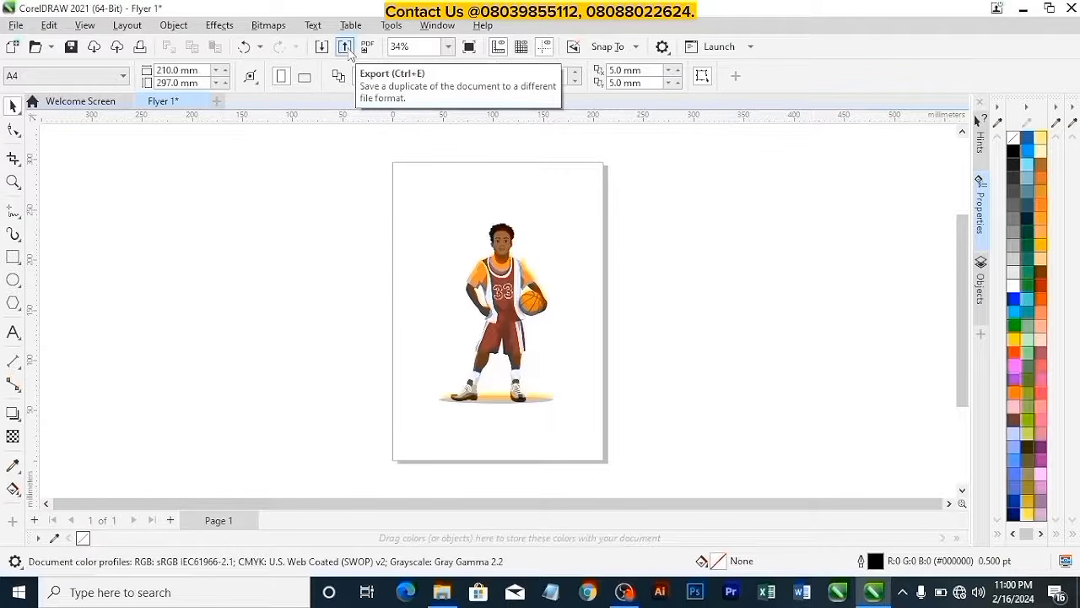
left_click(473, 52)
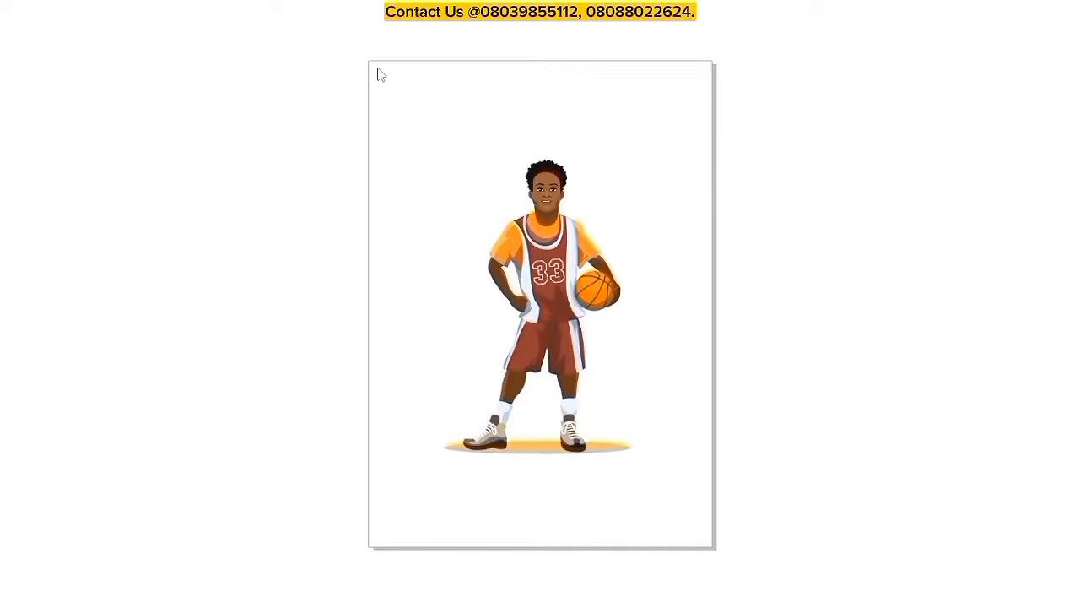
left_click(448, 220)
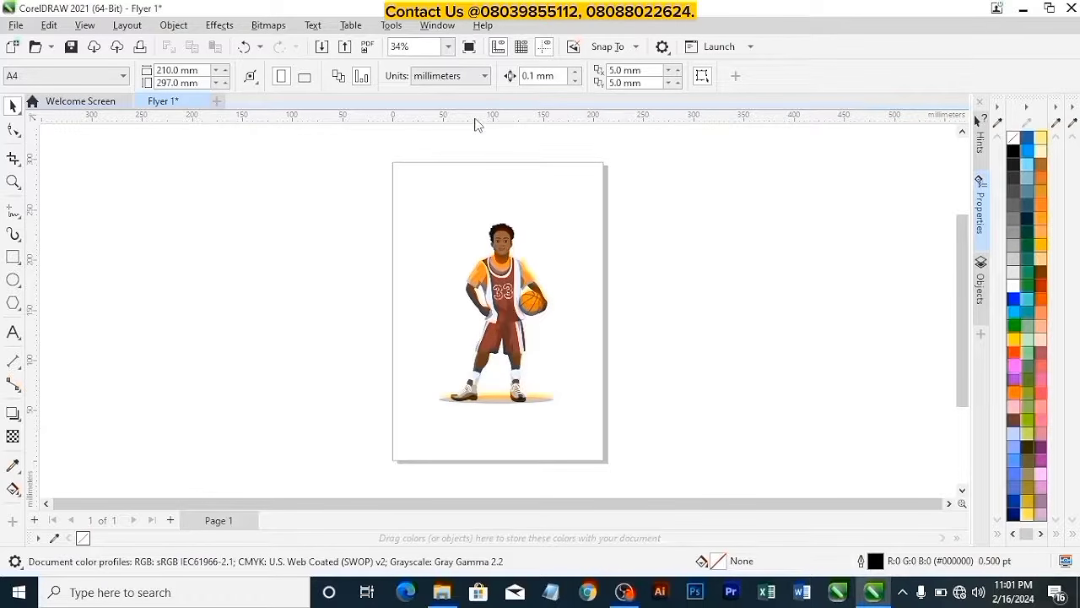
Step: Add a horizontal guideline at the player's head, about 236 mm high, and vertical guidelines at about 59 mm and 154 mm
left_click_drag(475, 119, 488, 230)
left_click_drag(34, 304, 452, 311)
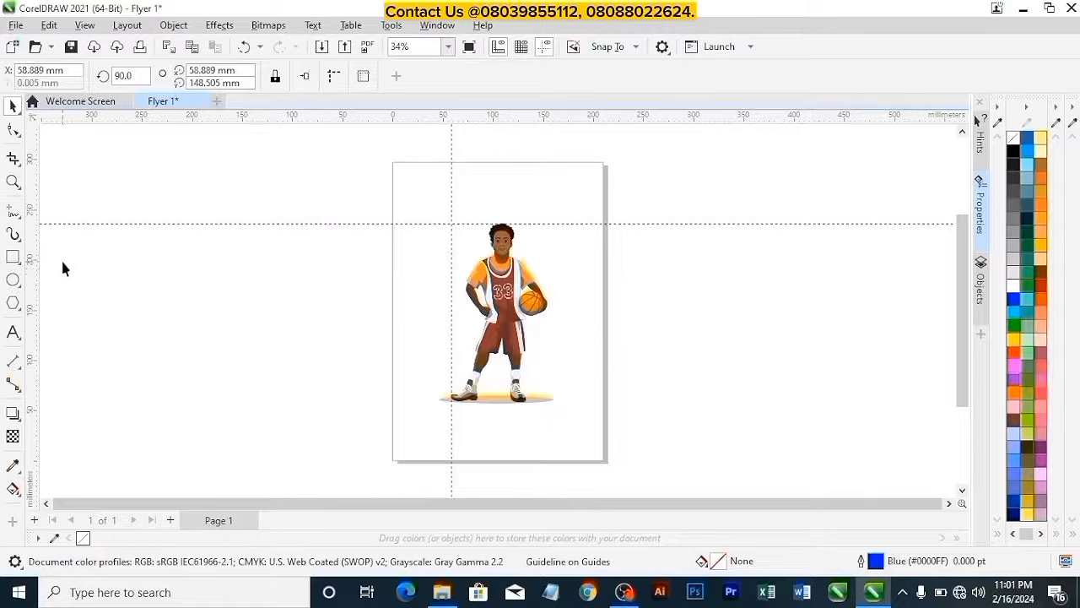
left_click_drag(241, 247, 548, 257)
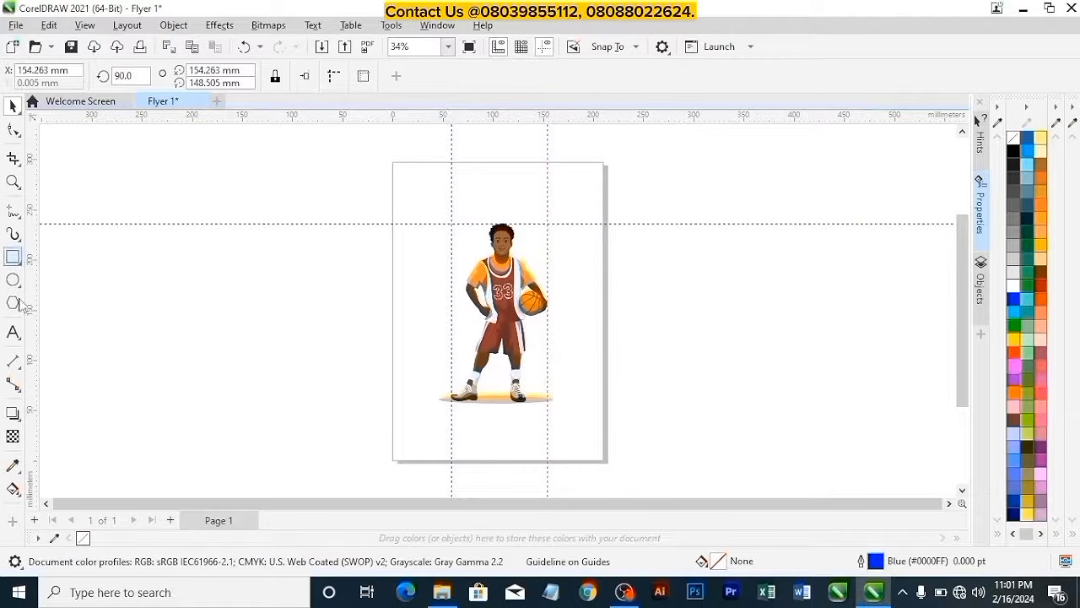
Step: Hide the rulers and show them again
left_click(85, 26)
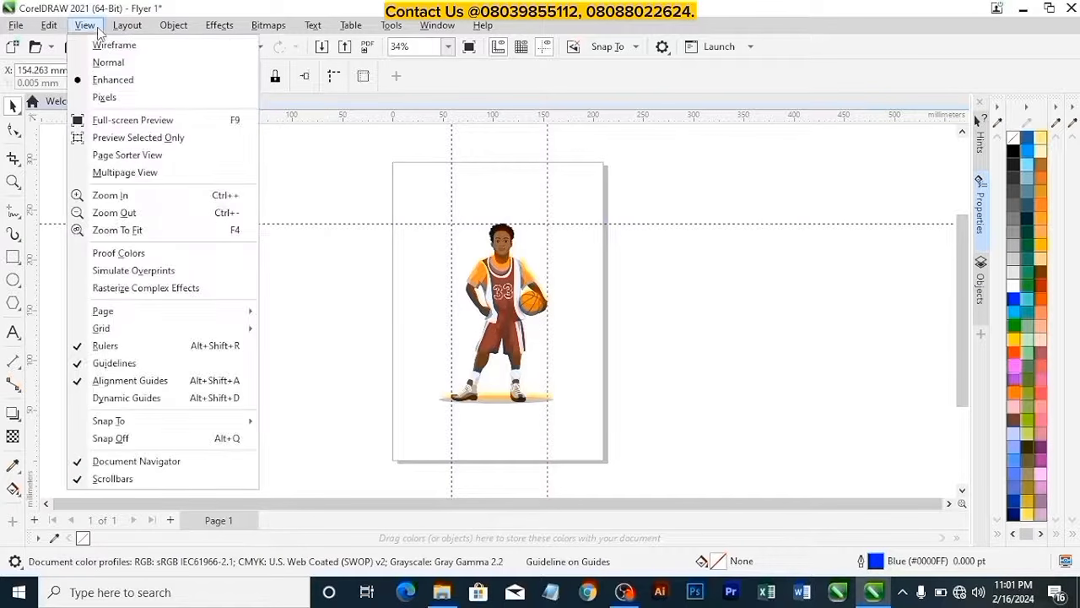
left_click(78, 351)
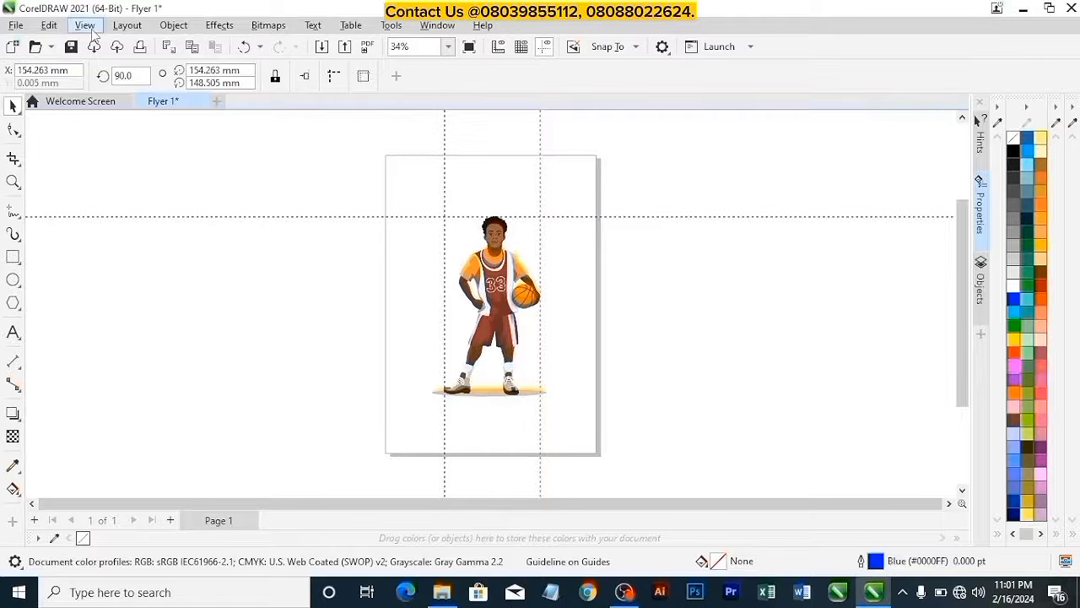
left_click(86, 26)
left_click(87, 349)
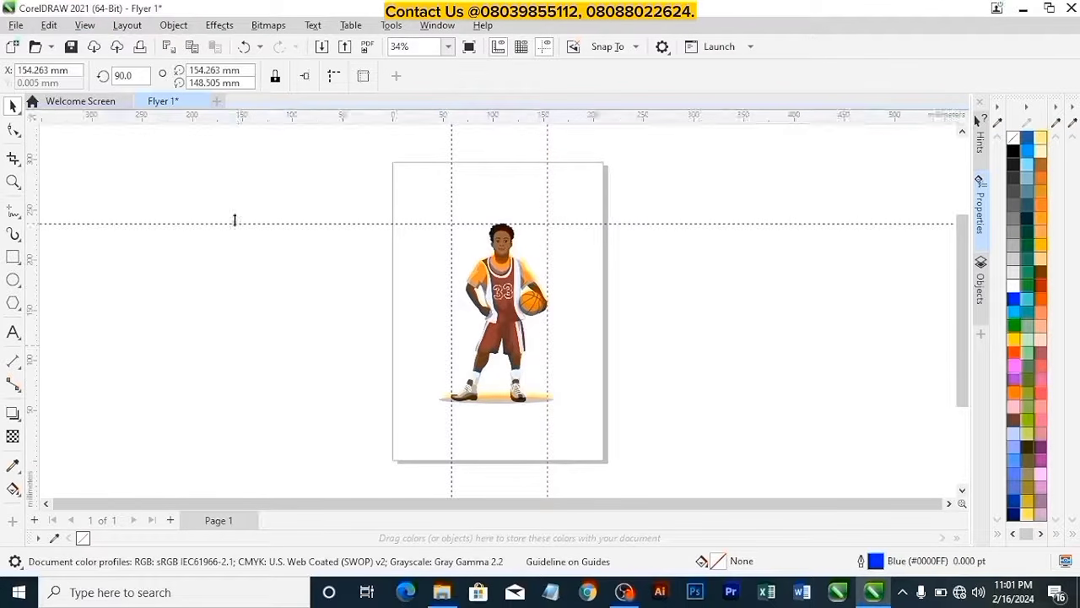
Step: Select all the guidelines and delete them
left_click(376, 225)
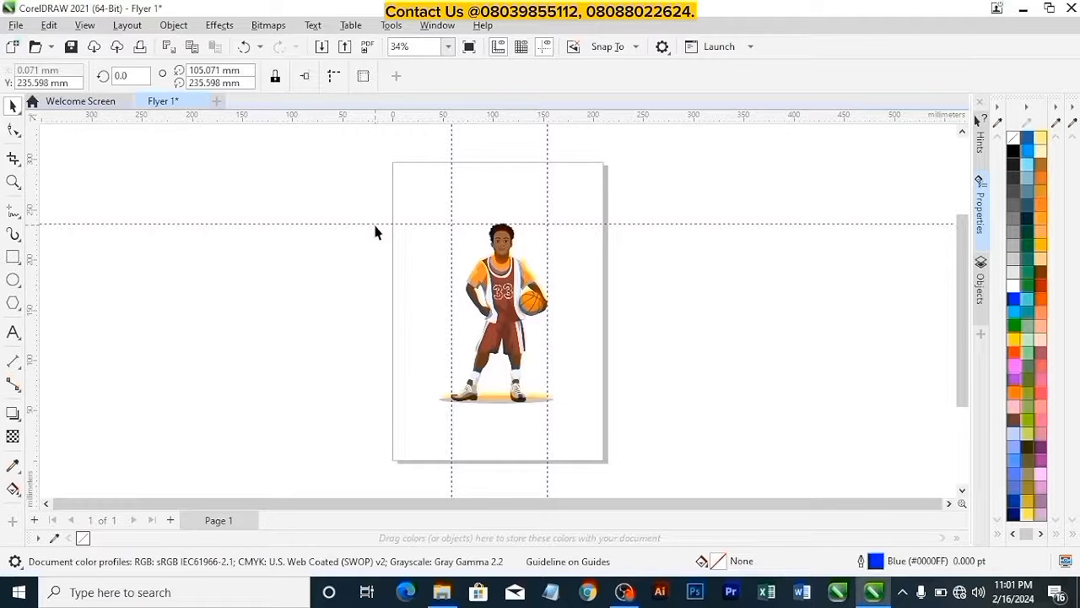
key("ctrl+a")
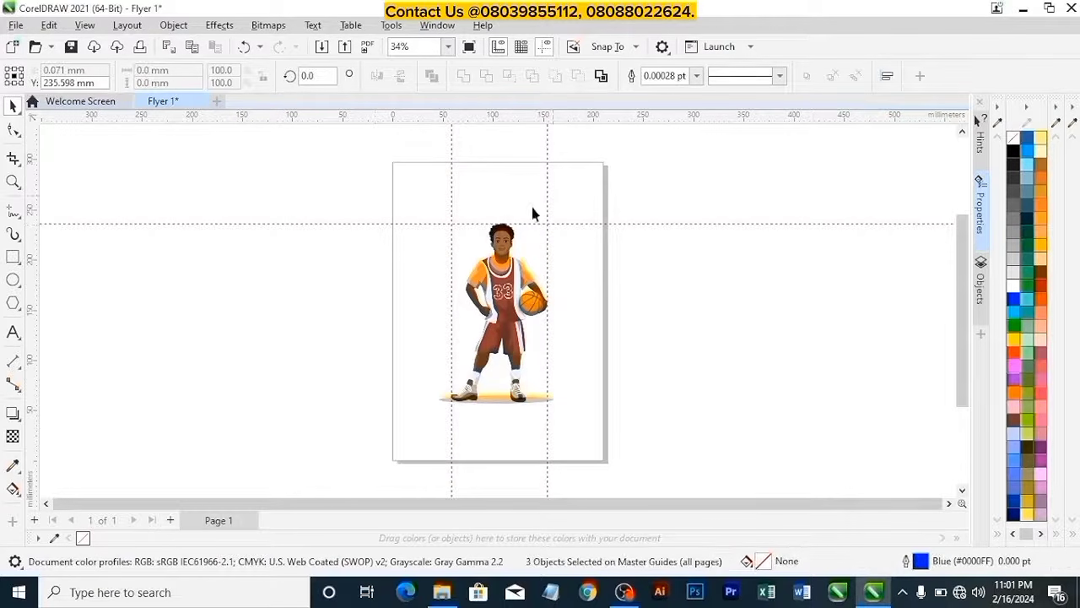
key("Delete")
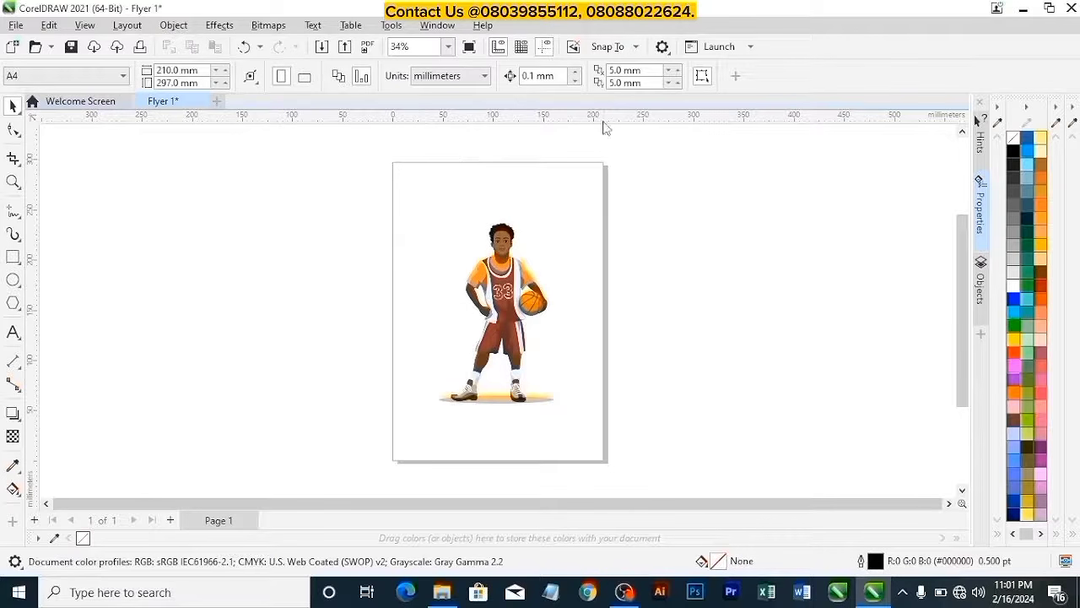
Step: Show the document grid, inspect it at closer zoom levels and hide it again
left_click(520, 47)
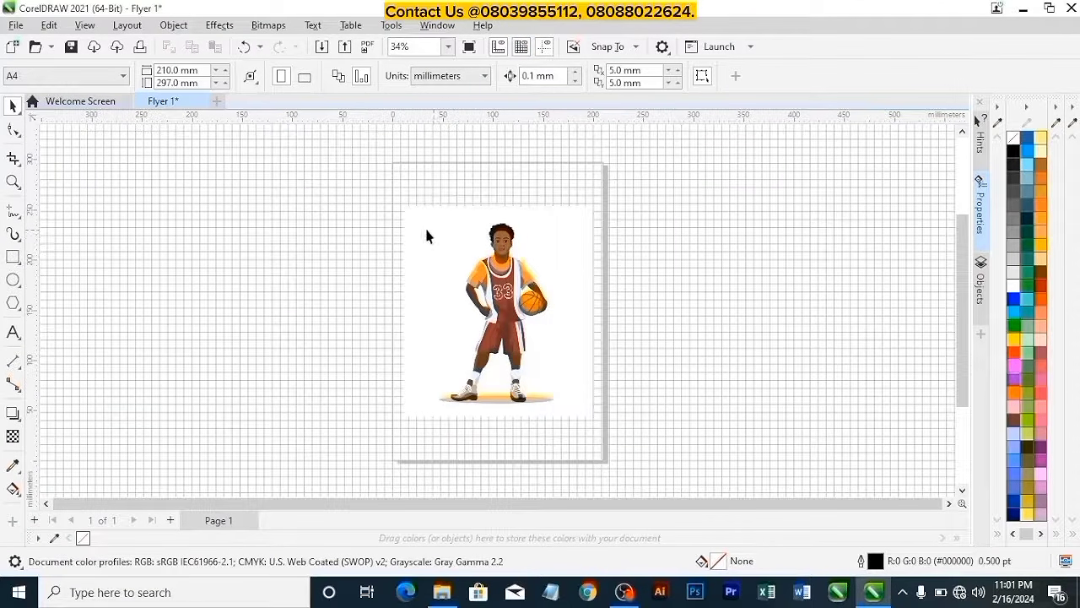
scroll(297, 236, "up", 5)
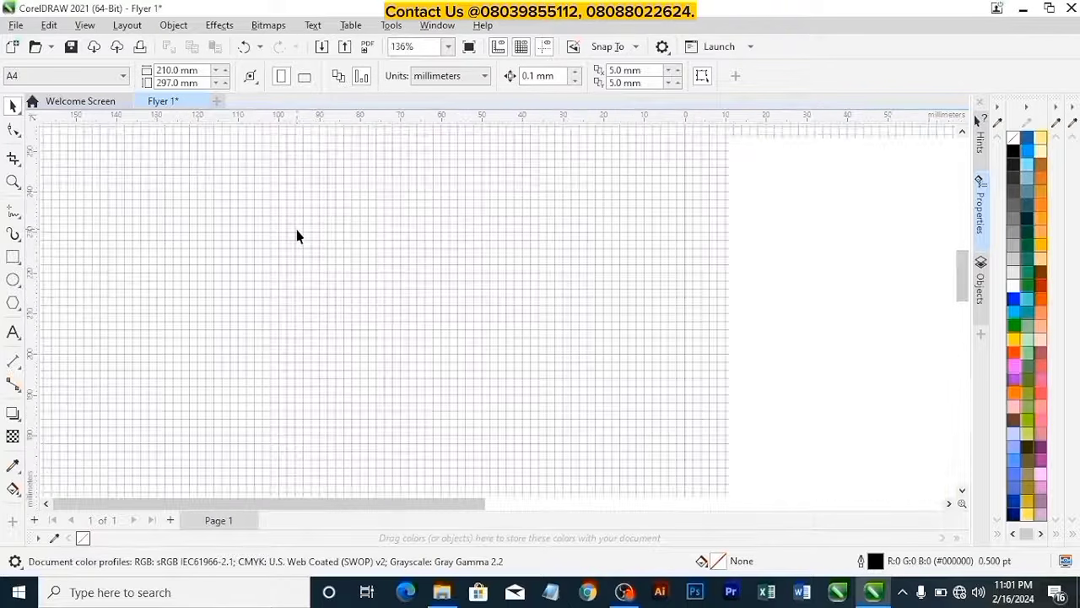
scroll(297, 237, "up", 5)
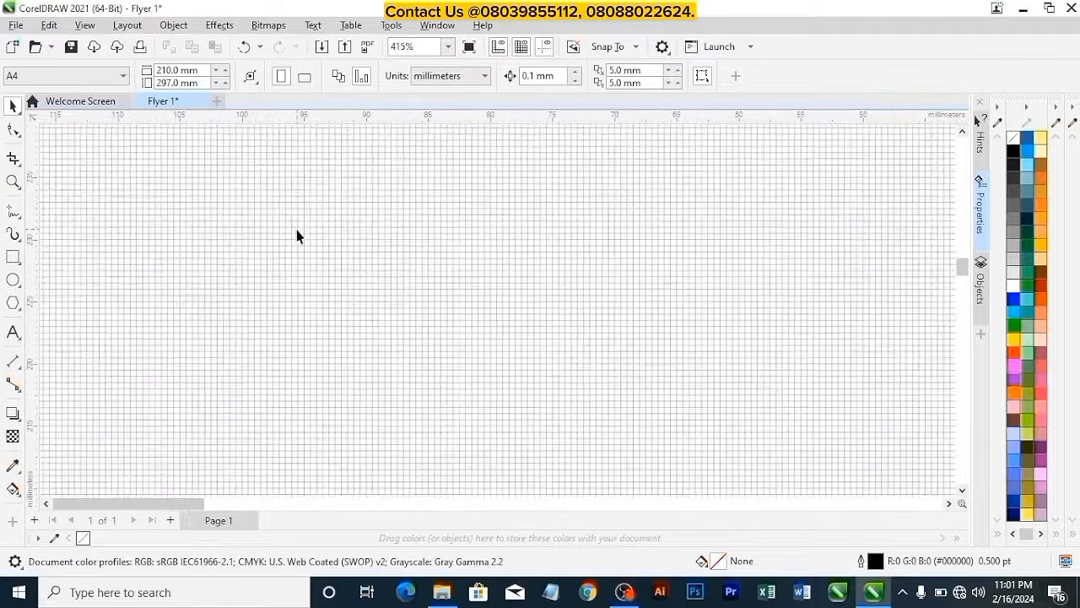
scroll(296, 236, "down", 4)
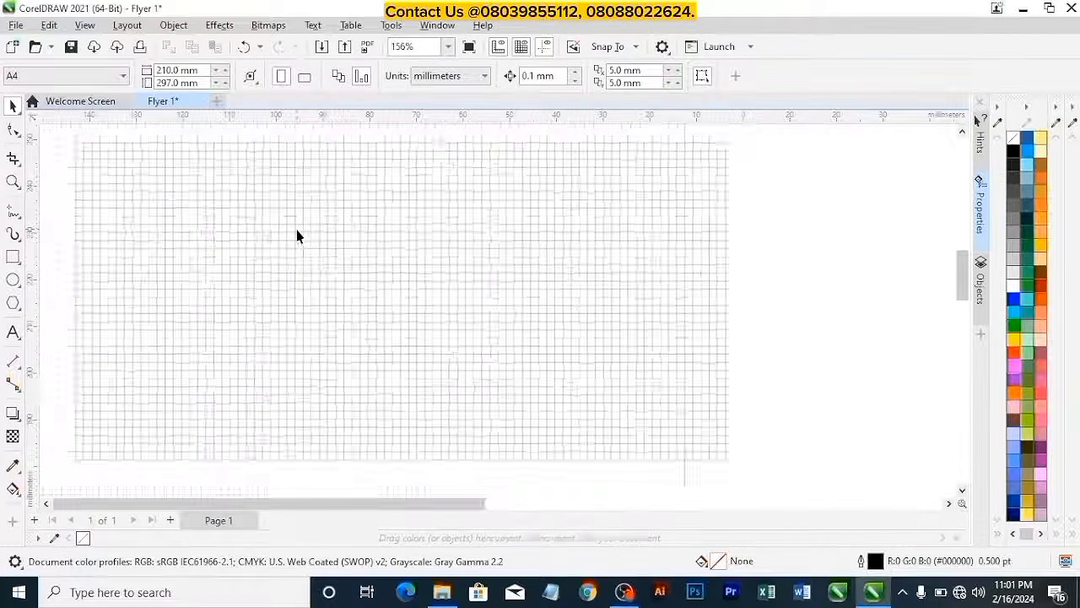
scroll(296, 235, "down", 5)
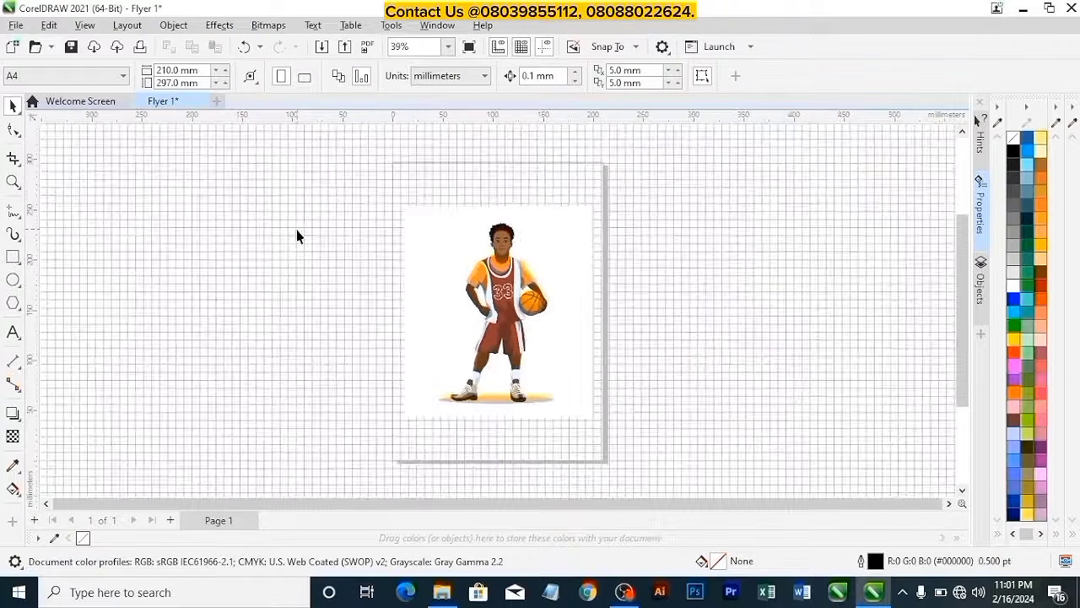
left_click(521, 47)
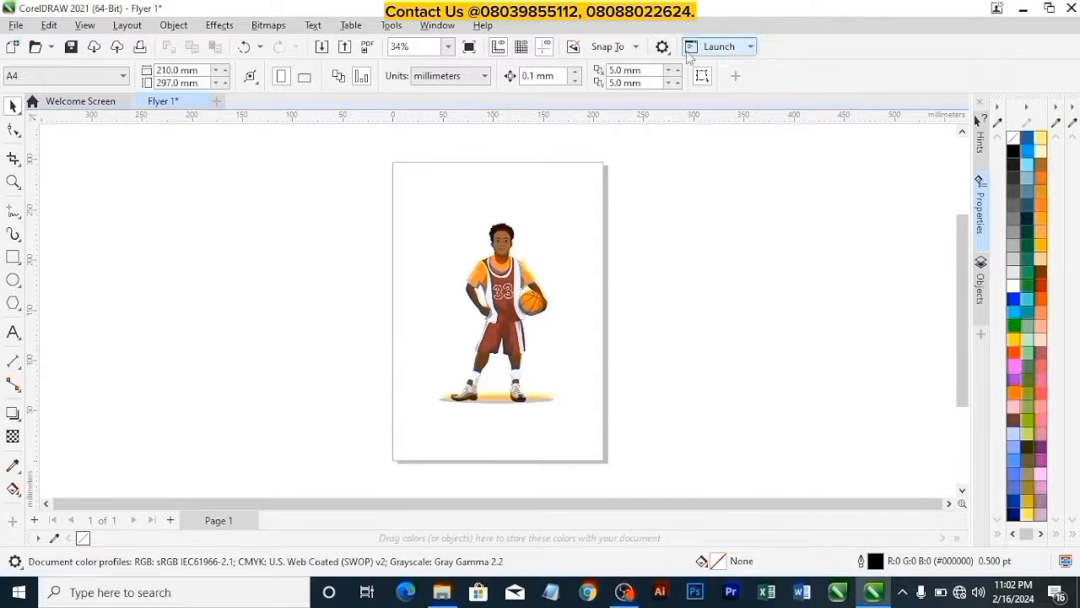
left_click(732, 49)
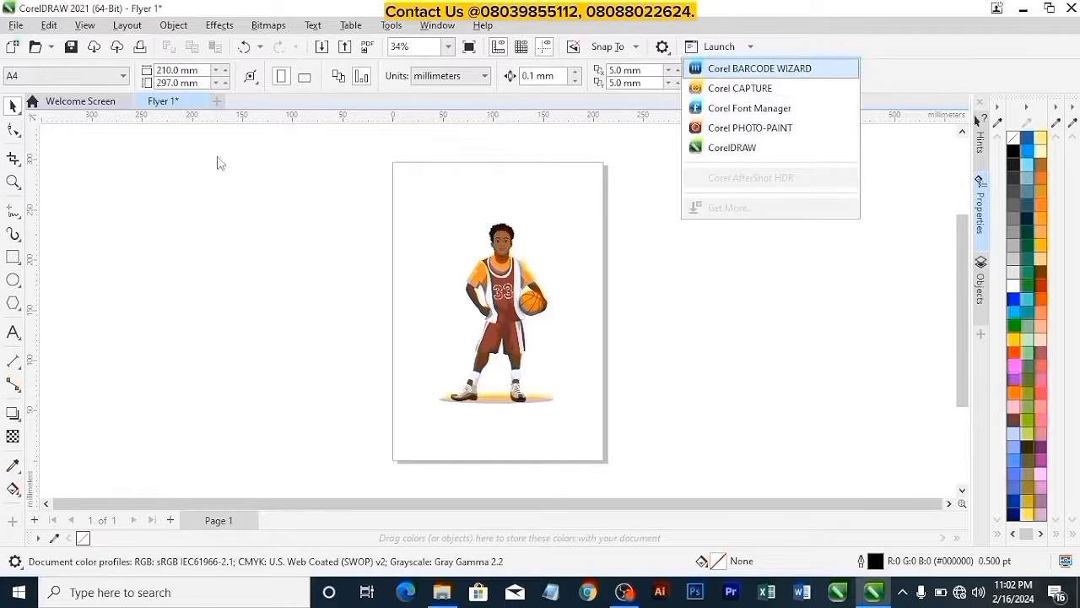
left_click(155, 193)
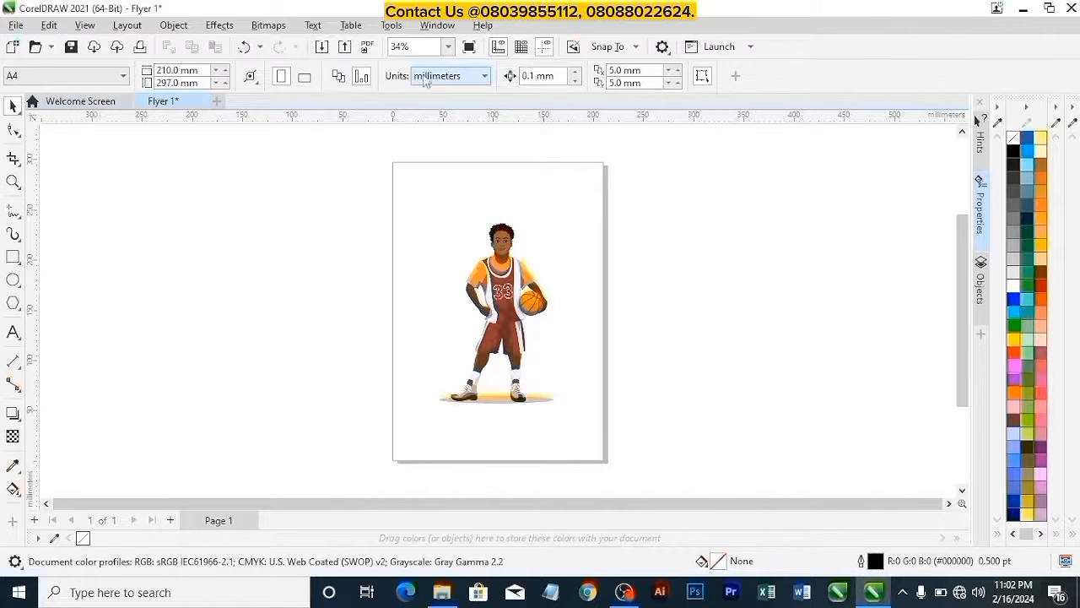
left_click(113, 80)
left_click(113, 79)
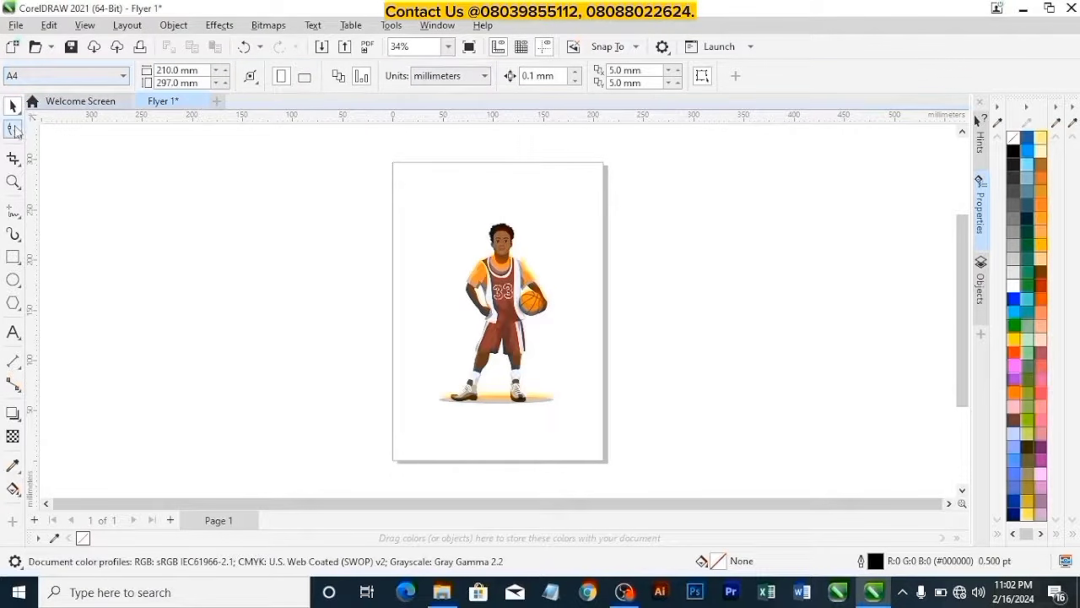
Step: Draw a rectangle about 98 × 93 mm beside the page, lock its ratio and enlarge it proportionally to about 125 × 120 mm
left_click(13, 259)
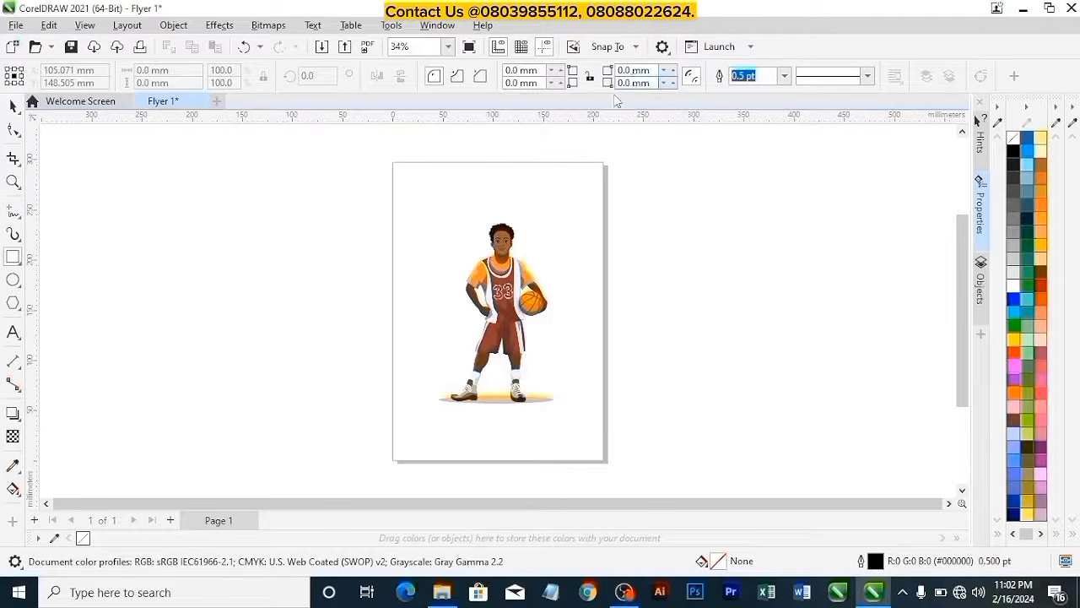
left_click_drag(155, 218, 253, 311)
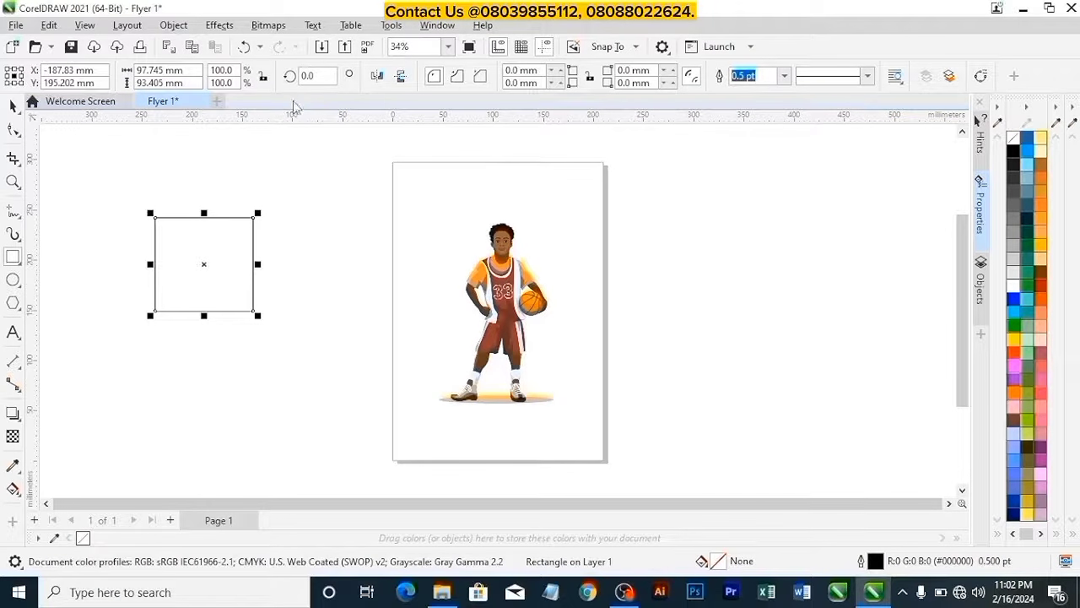
left_click(264, 78)
left_click_drag(259, 321, 291, 363)
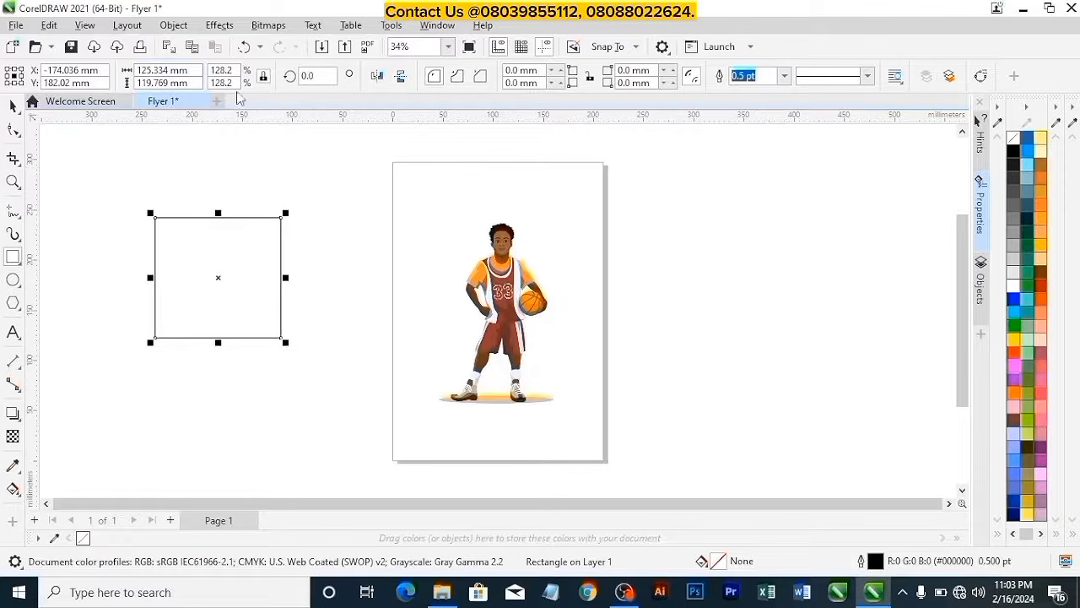
Step: Set the rectangle's width to 500 mm with its ratio locked
left_click(186, 70)
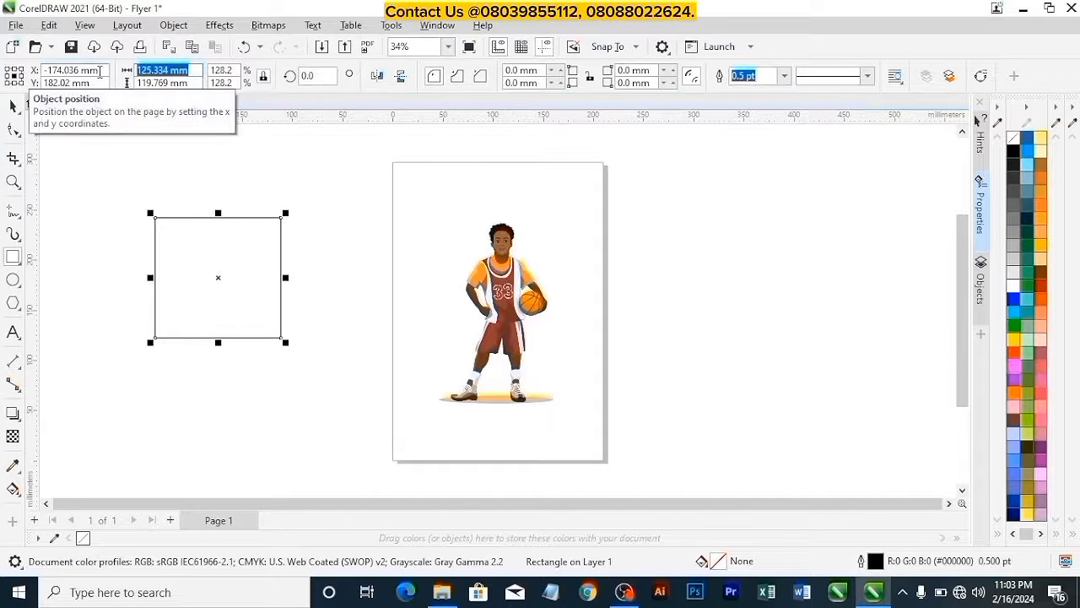
type("5")
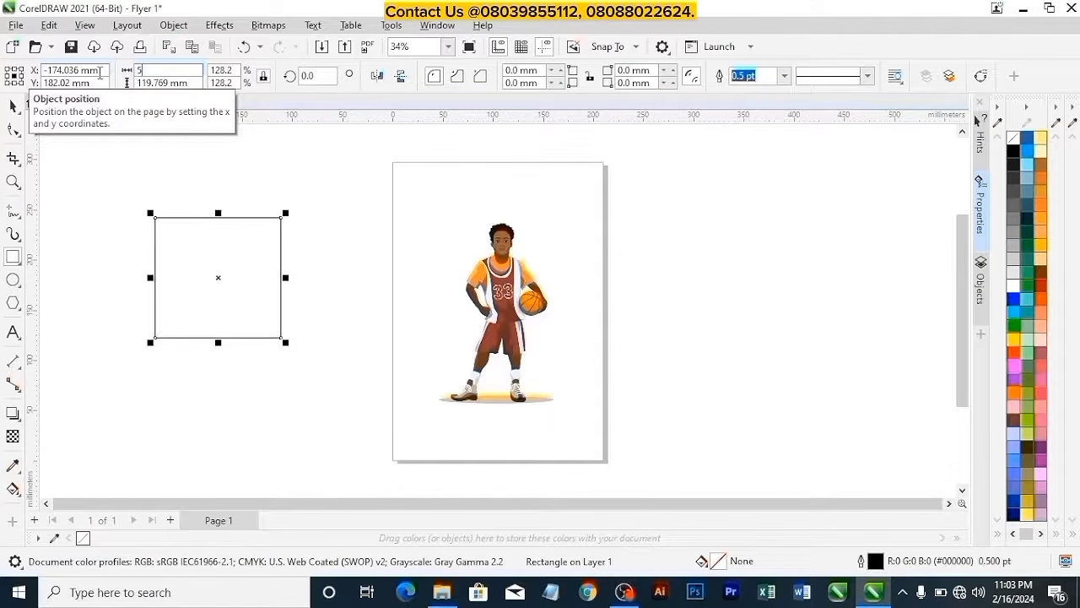
type("00")
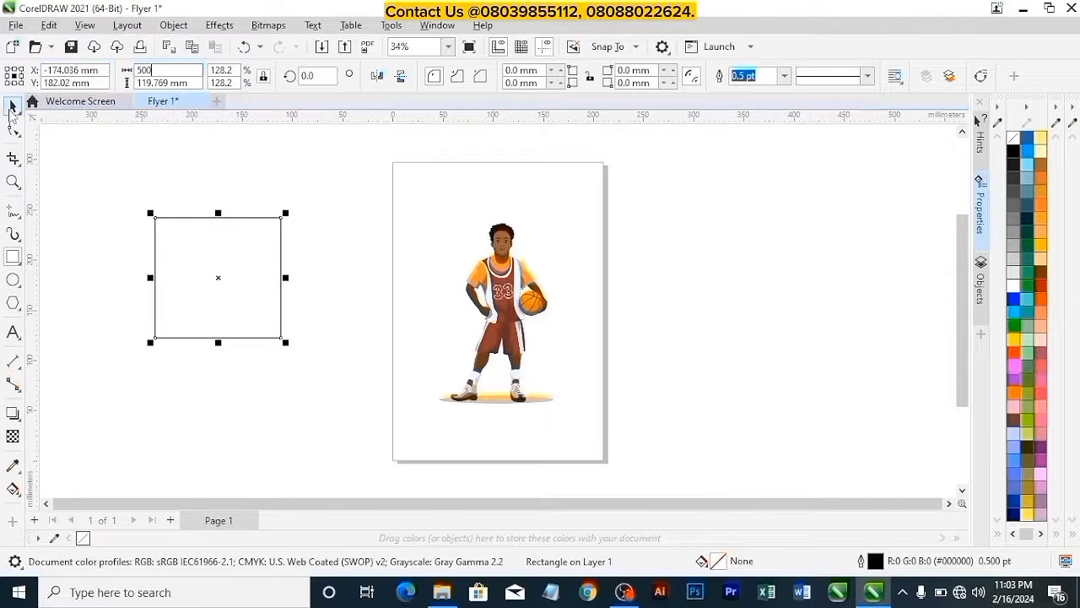
key("Return")
scroll(411, 201, "down", 5)
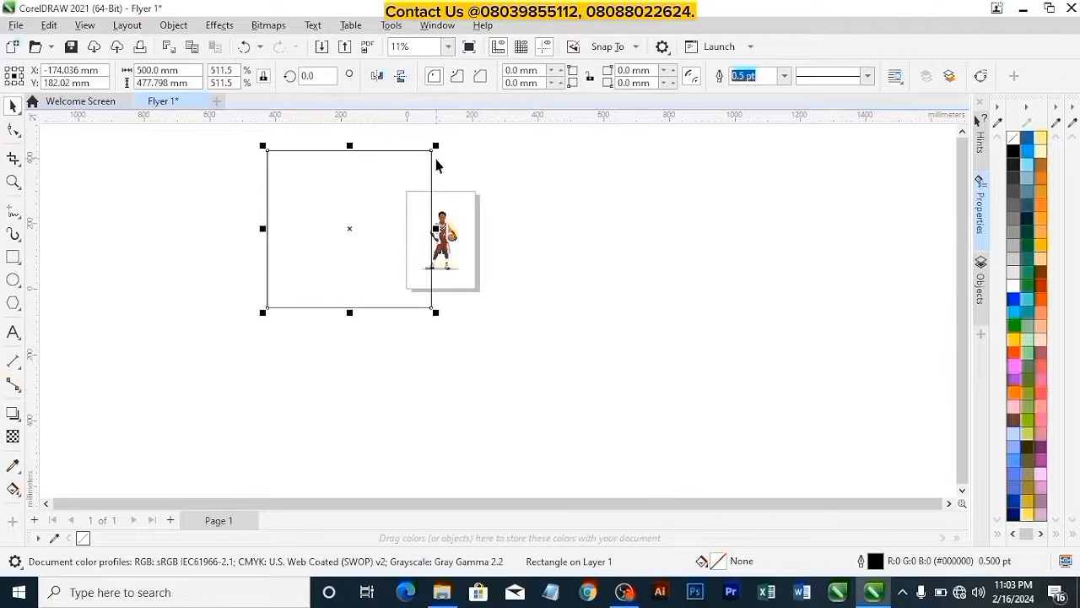
Step: Undo the rectangle's last resize, fit the page in view and clear the selection
key("ctrl+z")
left_click(448, 47)
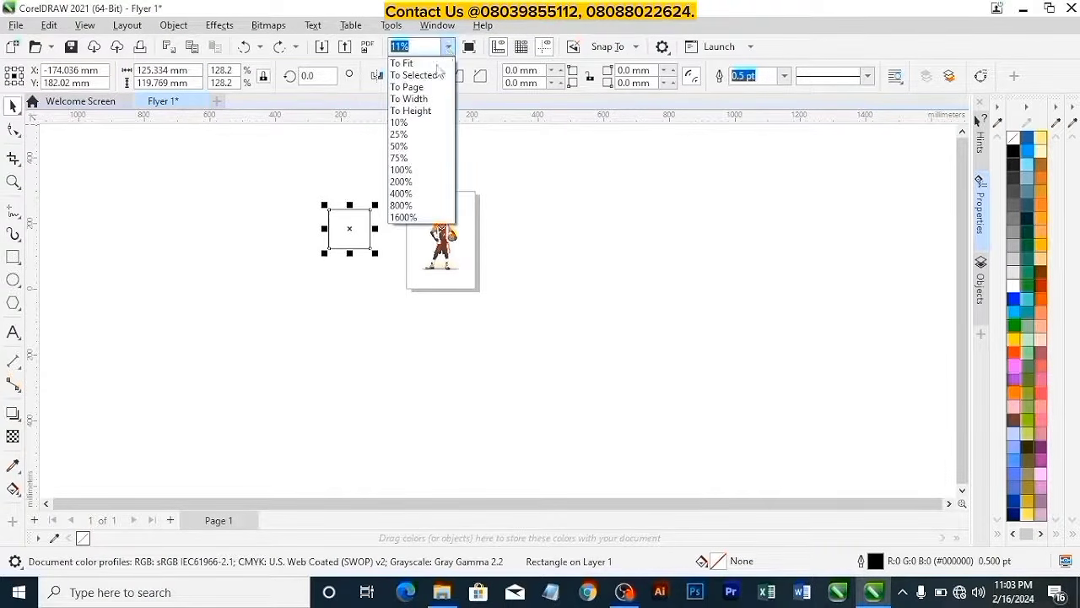
left_click(435, 96)
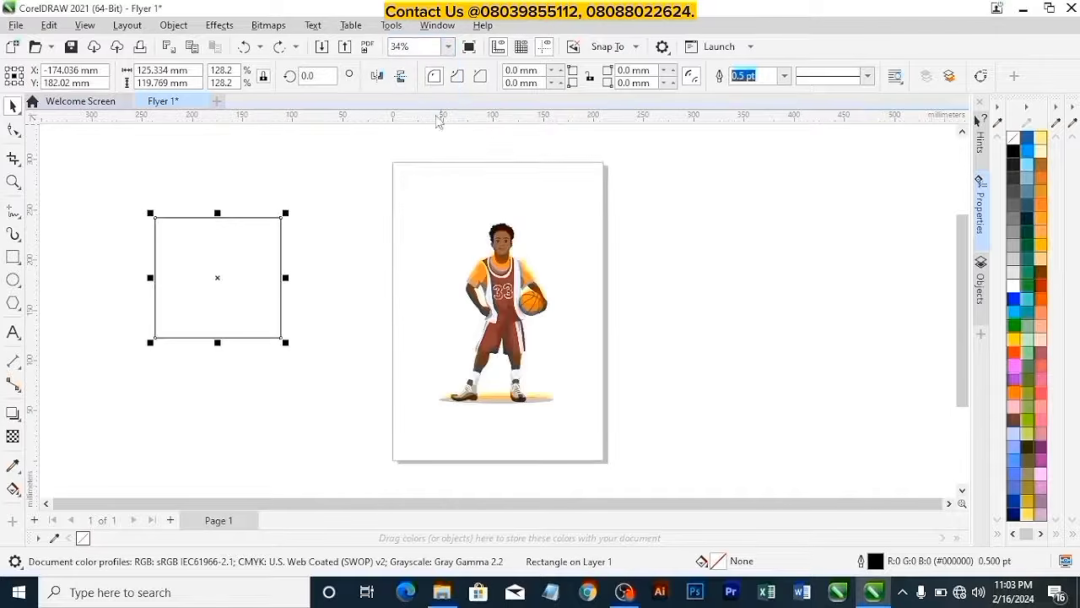
left_click(352, 209)
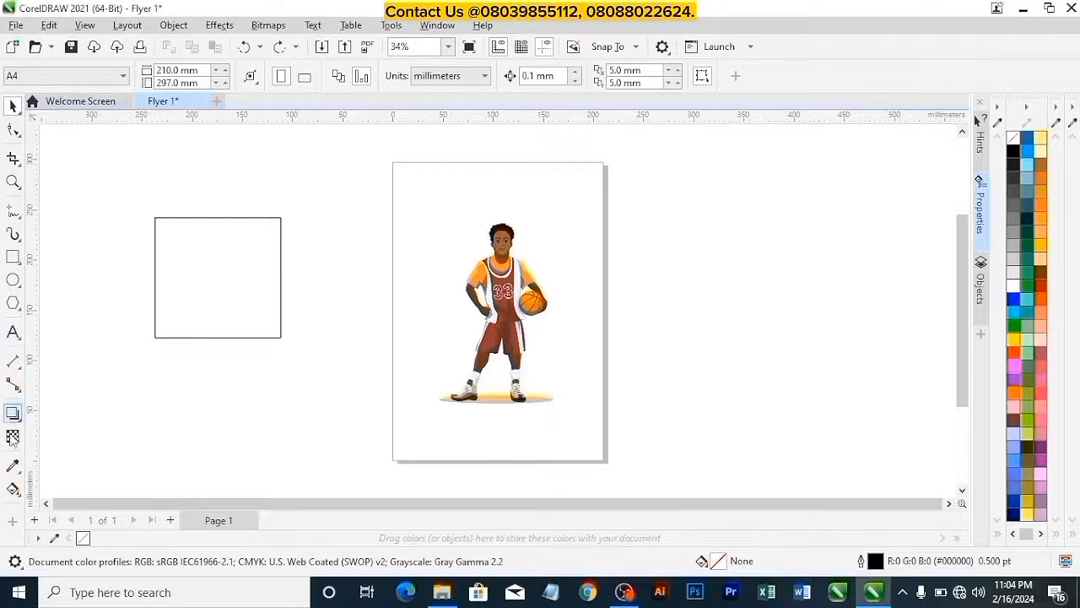
Step: Look through the editing tools grouped with the Shape tool, such as Smooth, Smear, Twirl and Roughen
left_click(19, 135)
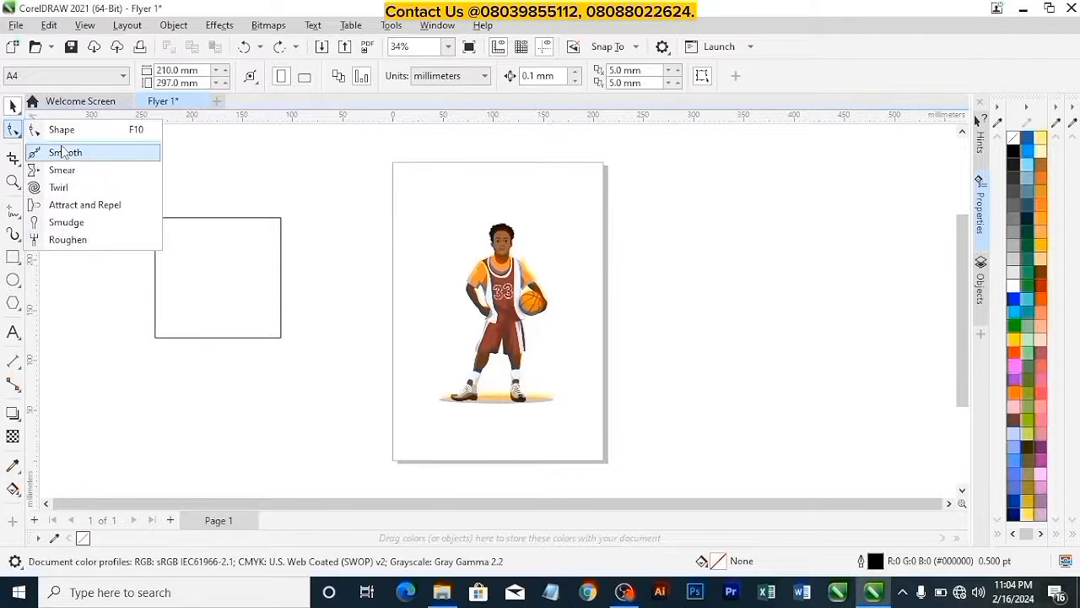
left_click(18, 135)
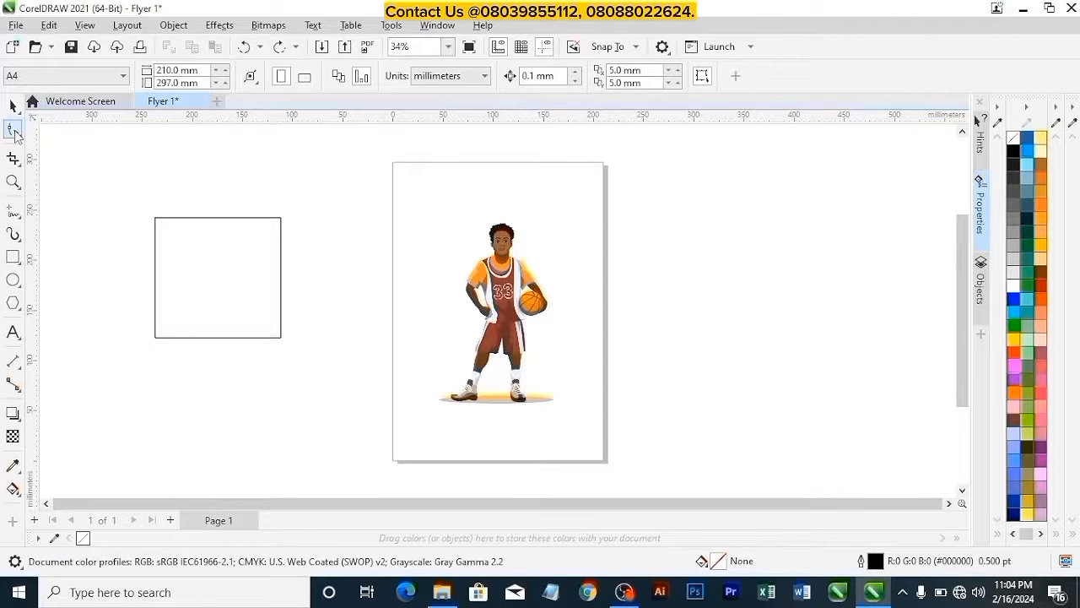
left_click(15, 133)
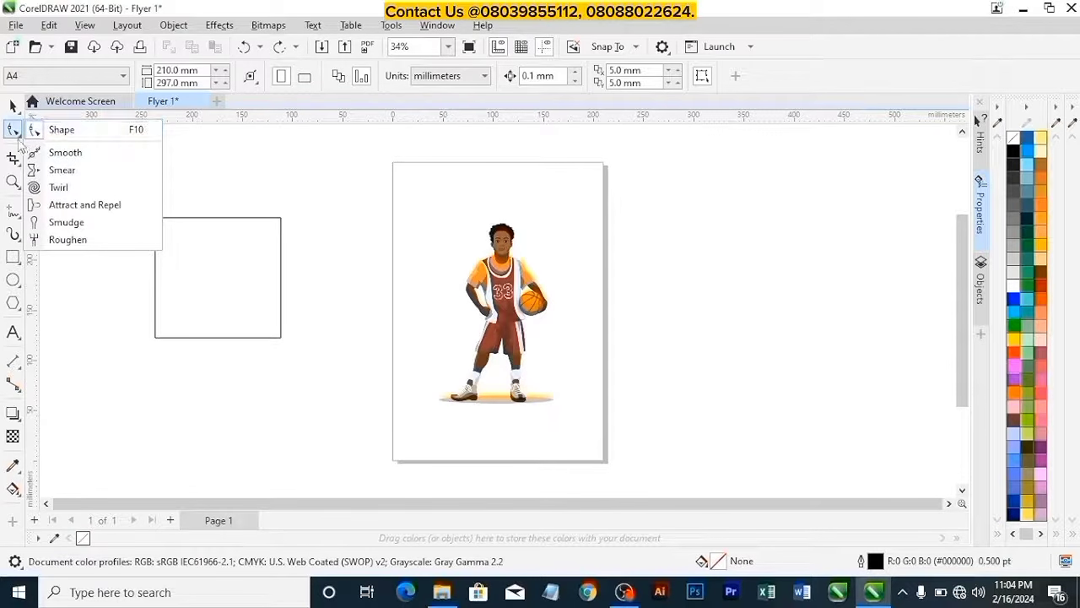
left_click(11, 135)
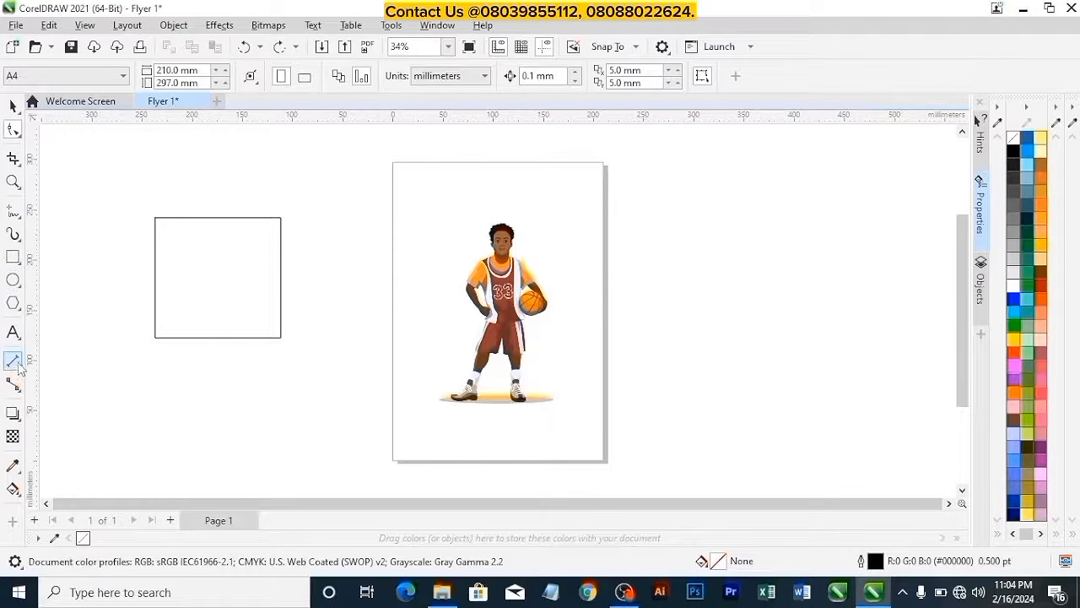
Step: Draw a five-sided polygon about 214 × 205 mm overlapping the rectangle and change it to 6 sides
left_click(14, 304)
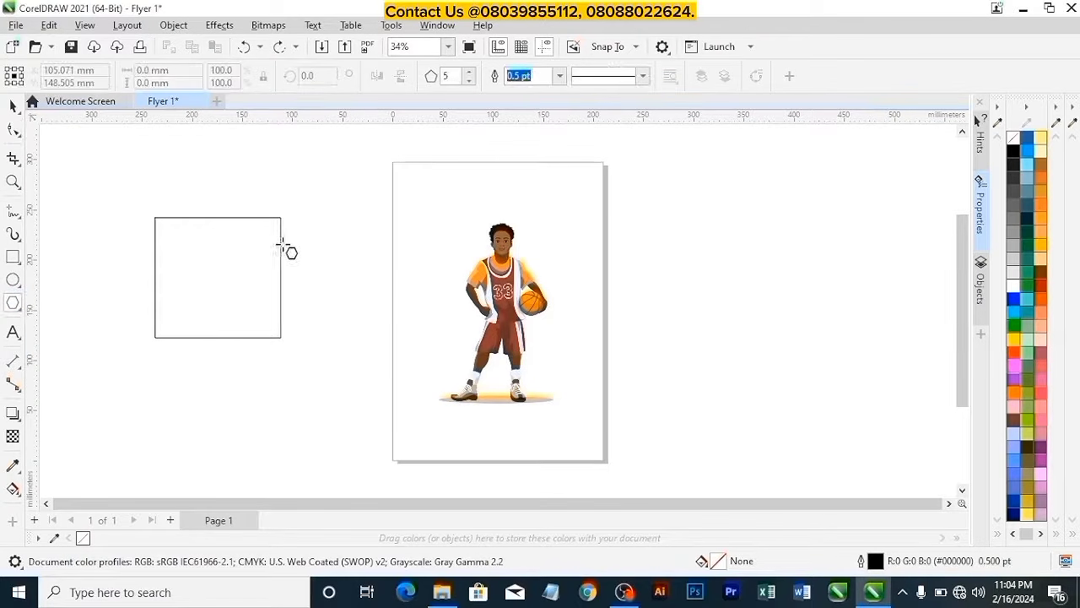
left_click_drag(309, 242, 371, 336)
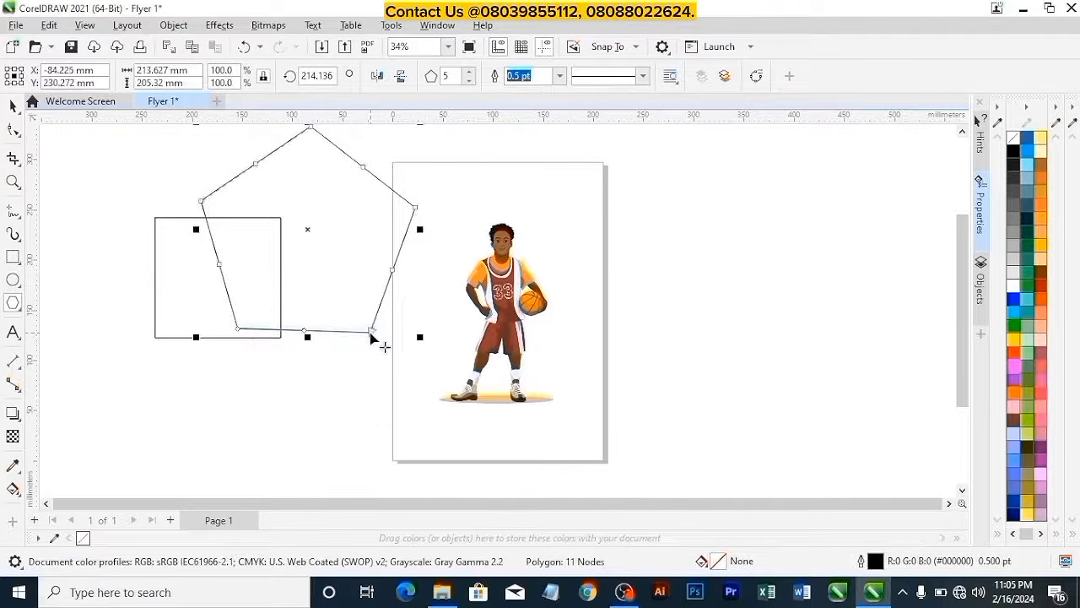
left_click(469, 73)
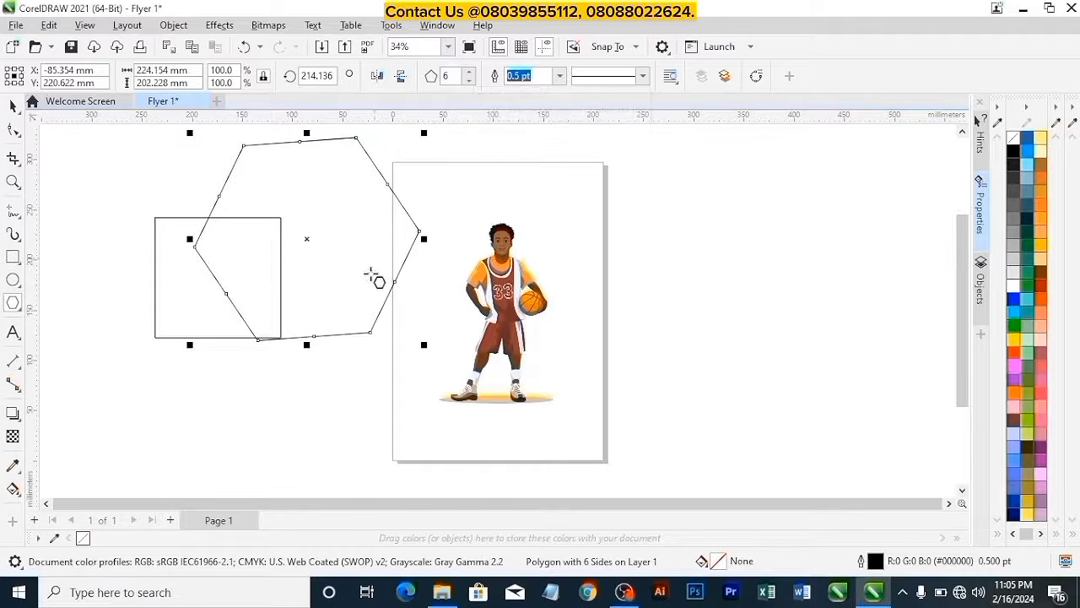
Step: Rotate the hexagon to about 209.4° so its upper and lower edges lie nearly horizontal, and deselect it
left_click(309, 242)
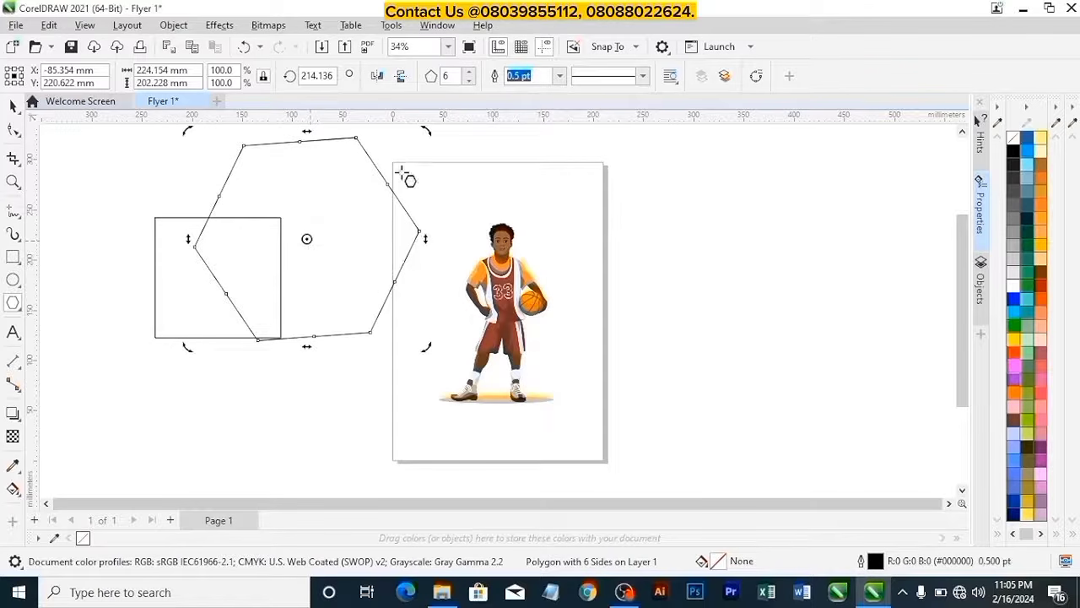
left_click_drag(428, 142, 436, 151)
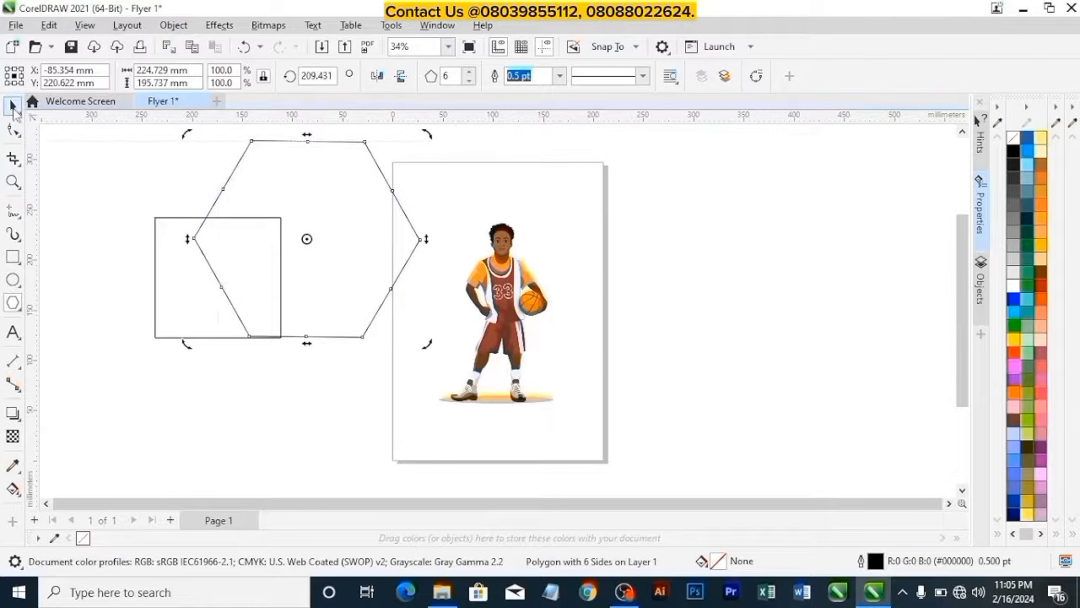
left_click(13, 107)
scroll(186, 215, "down", 1)
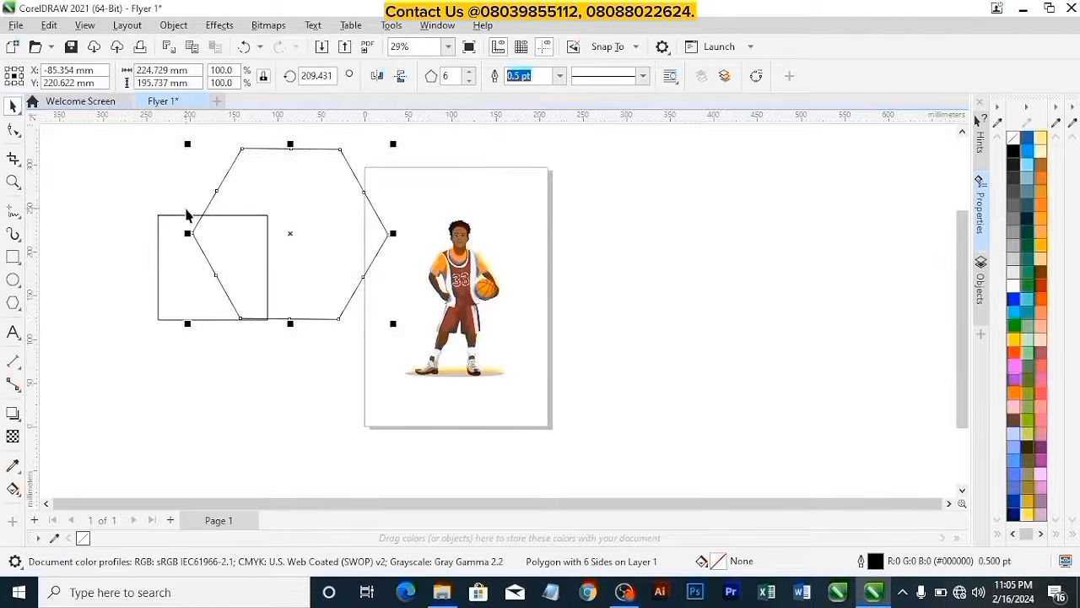
left_click(126, 194)
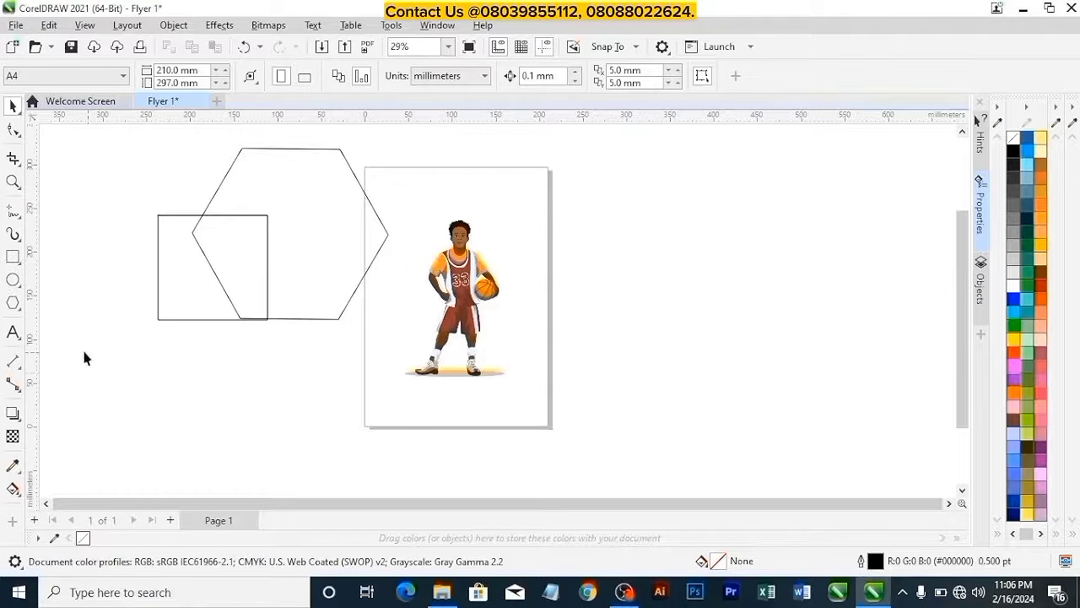
Step: Examine the list of tools that can be shown in or hidden from the toolbox
left_click(14, 521)
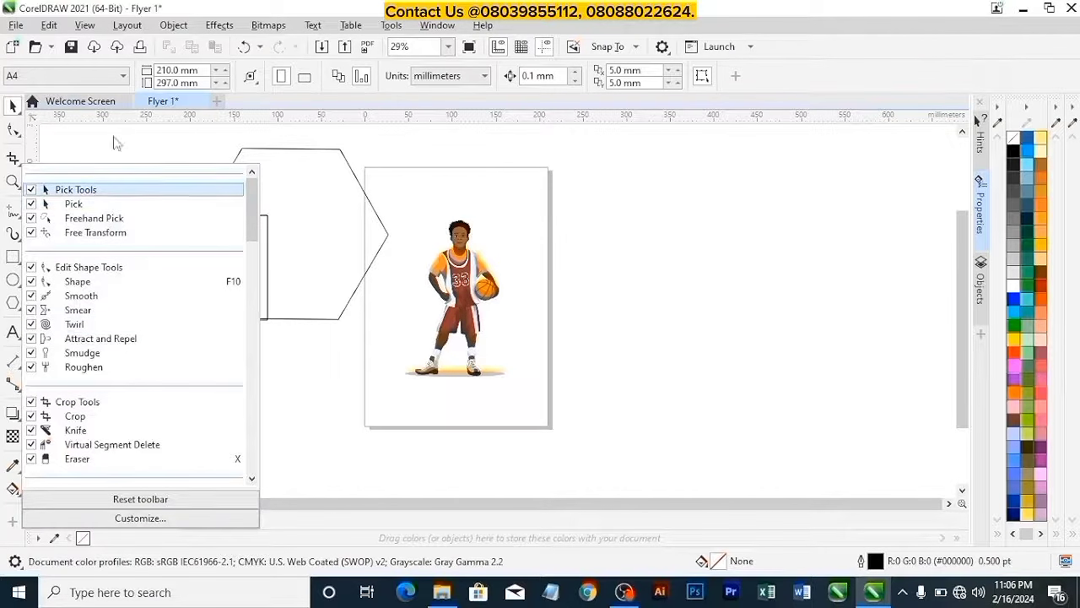
mouse_move(251, 221)
left_mouse_down()
mouse_move(251, 464)
mouse_move(252, 253)
left_mouse_up()
left_click_drag(263, 188, 267, 182)
left_click(312, 385)
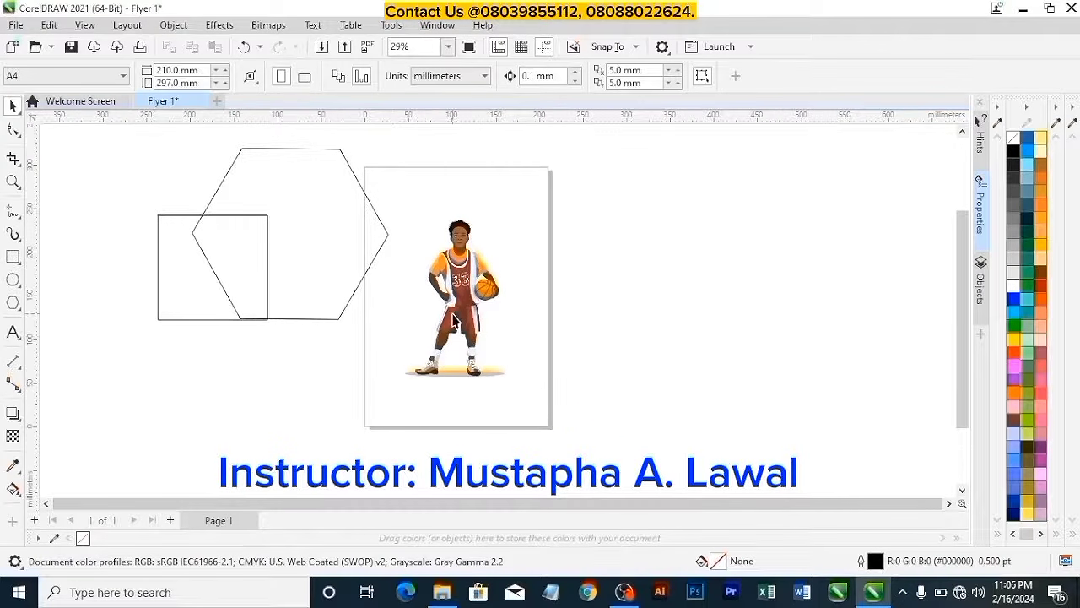
Step: Inspect the basketball player image at closer zoom levels and return to the full-page view
scroll(452, 319, "up", 1)
scroll(452, 319, "up", 2)
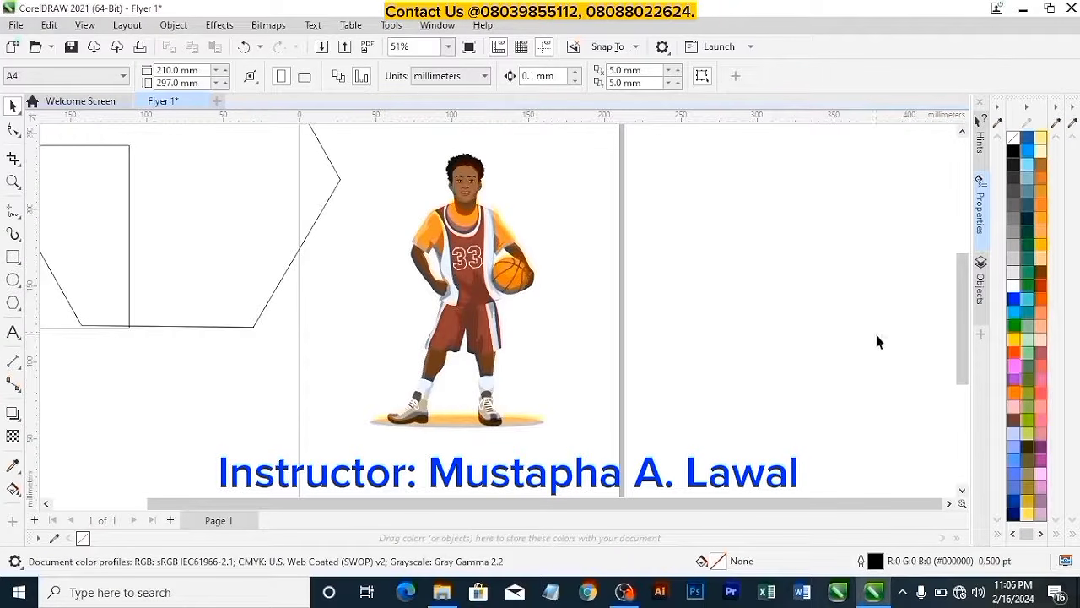
left_click_drag(960, 307, 960, 298)
scroll(523, 346, "up", 2)
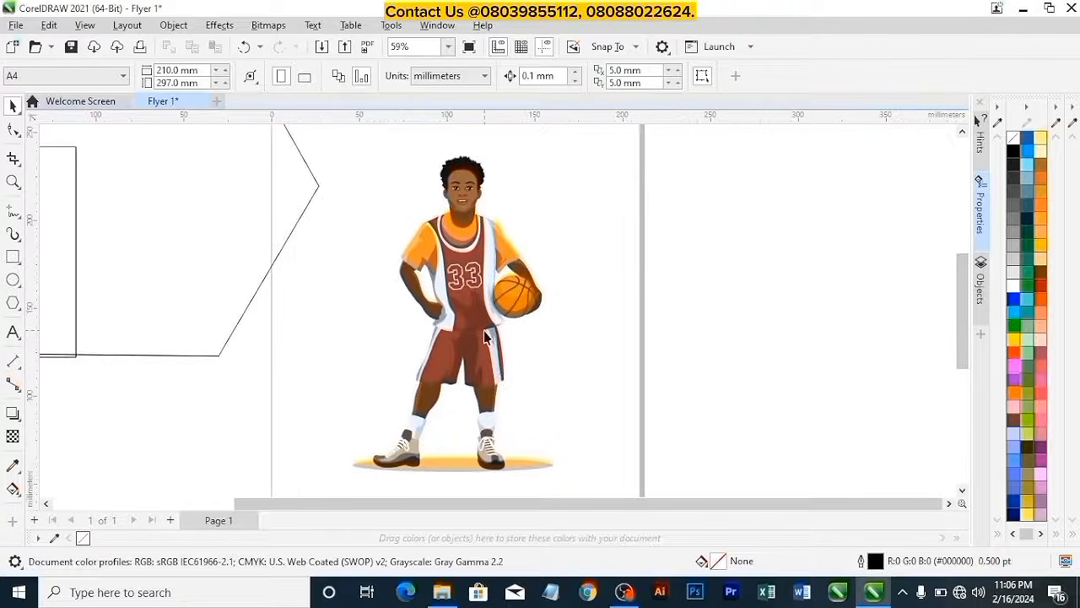
mouse_move(395, 499)
left_mouse_down()
mouse_move(248, 506)
mouse_move(446, 515)
mouse_move(390, 511)
left_mouse_up()
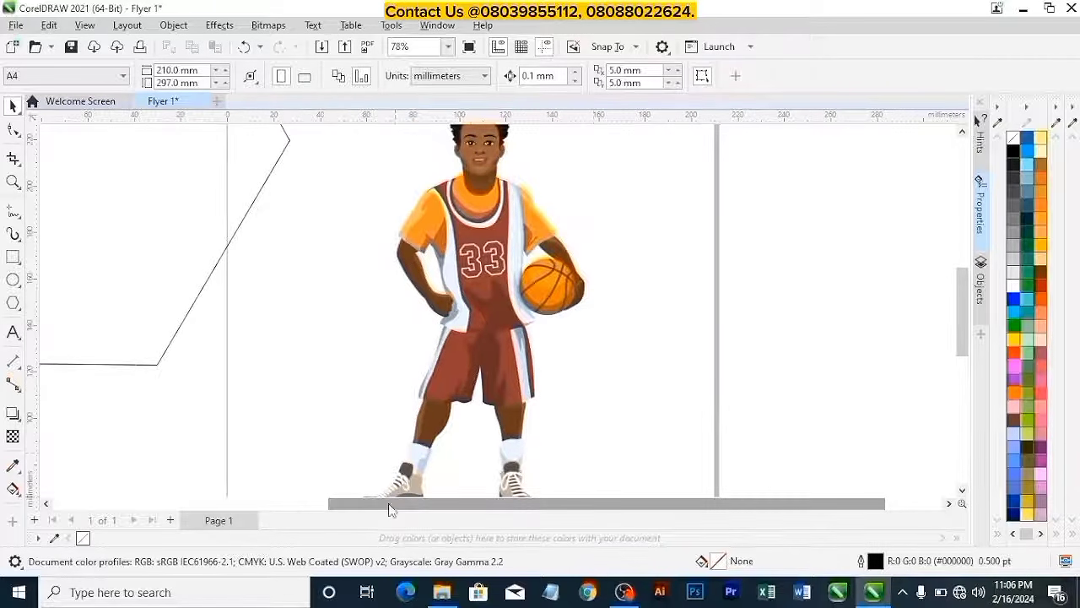
scroll(940, 346, "down", 4)
scroll(935, 351, "up", 2)
scroll(935, 350, "up", 2)
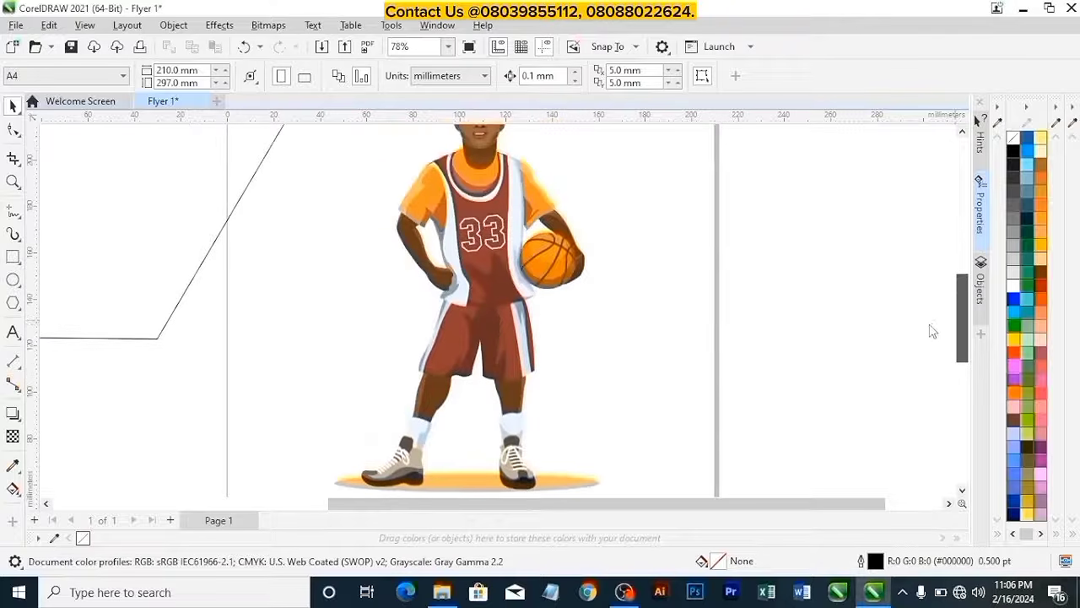
left_click(449, 49)
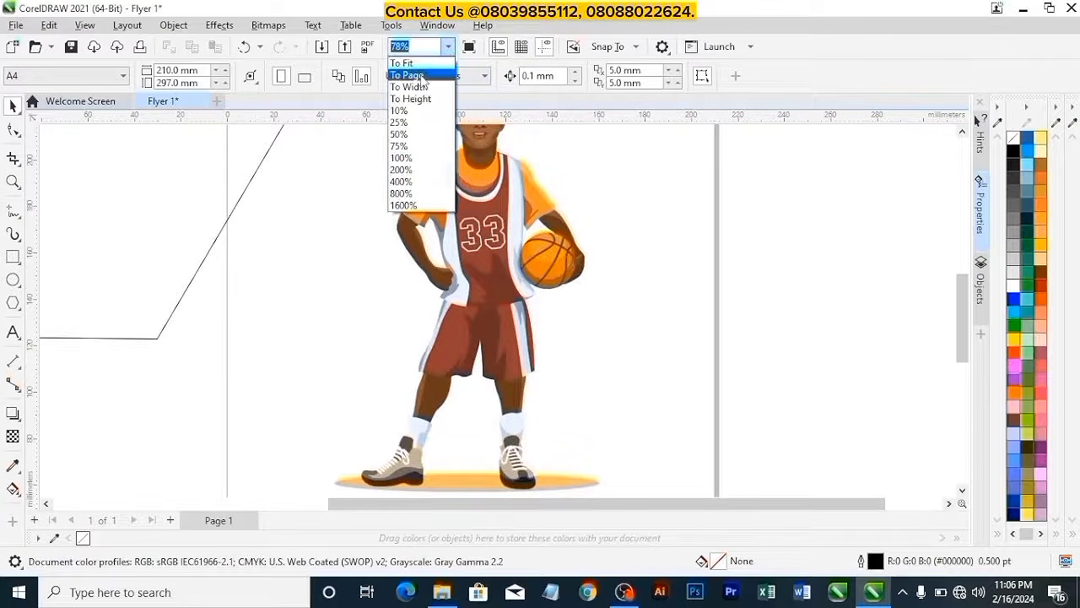
left_click(407, 75)
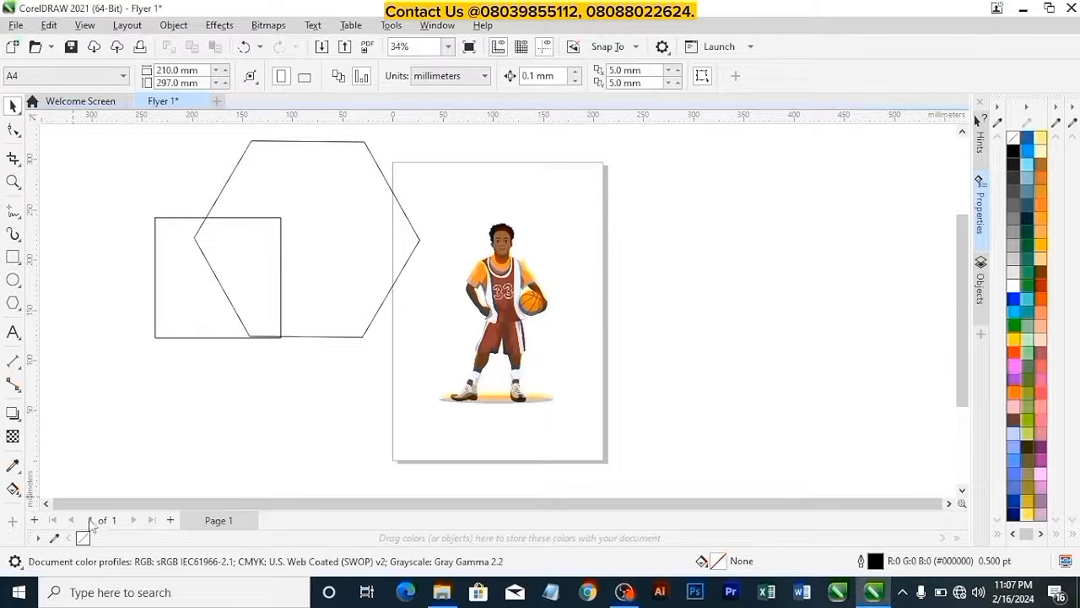
Step: Add three blank pages after page 1
left_click(171, 520)
left_click(172, 521)
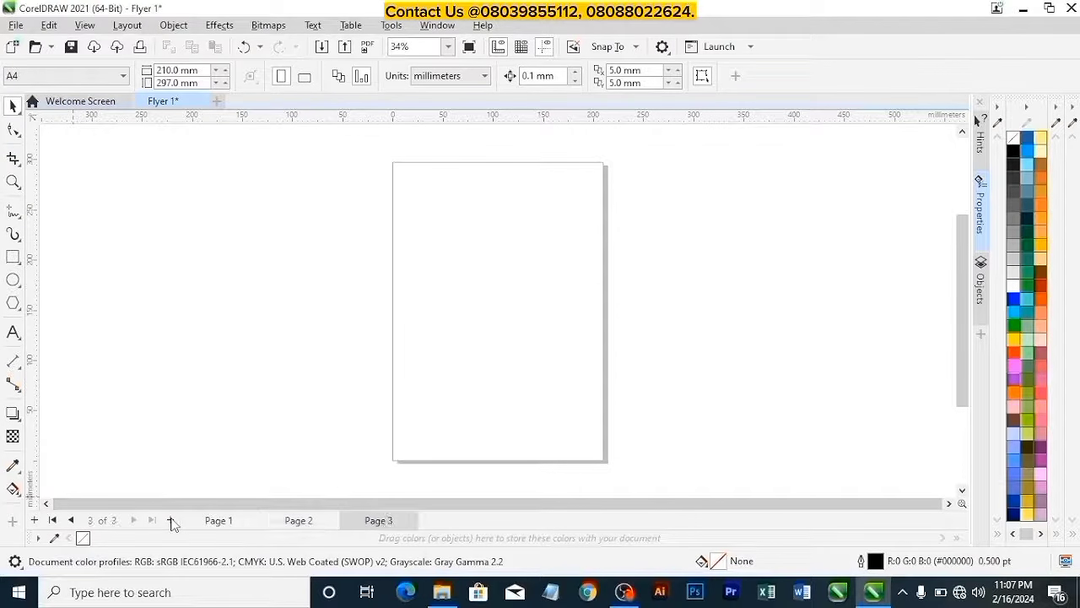
left_click(171, 521)
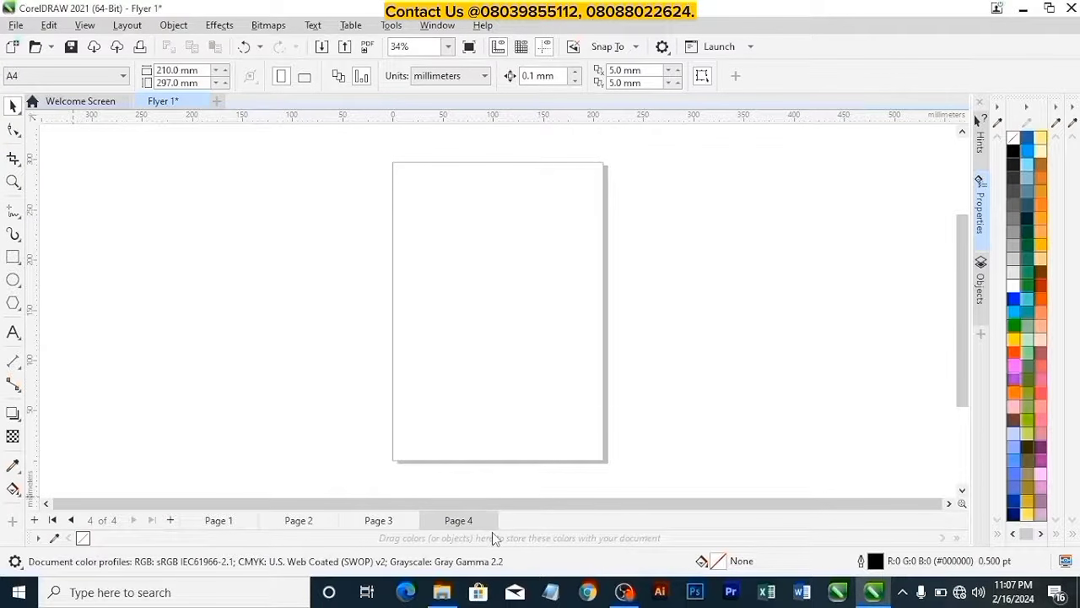
Step: Browse the document's four pages one by one, jump between the first and last, and return to page 1
left_click(387, 521)
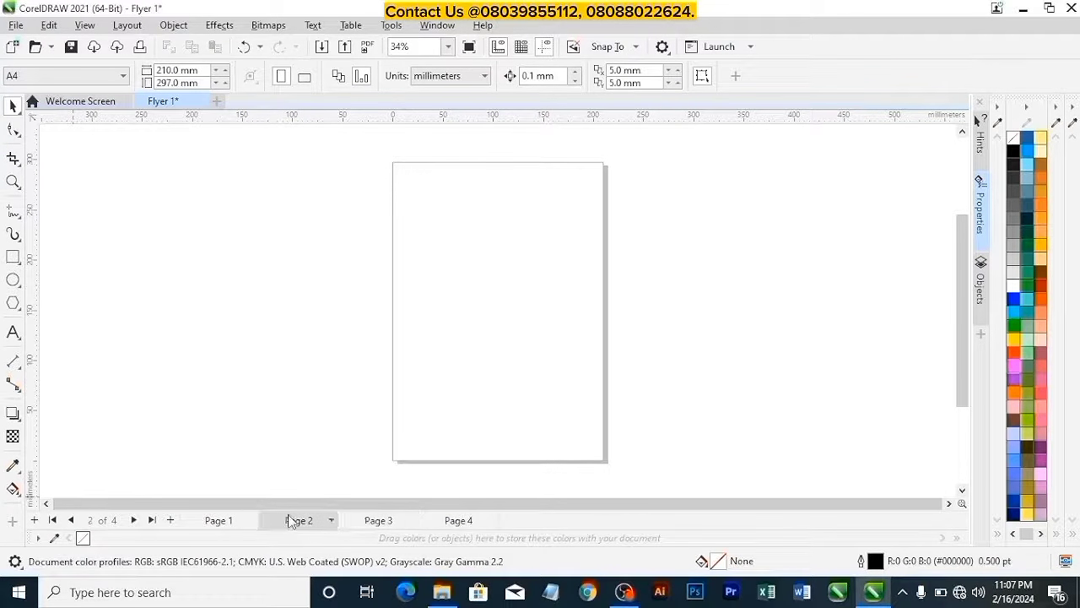
left_click(218, 521)
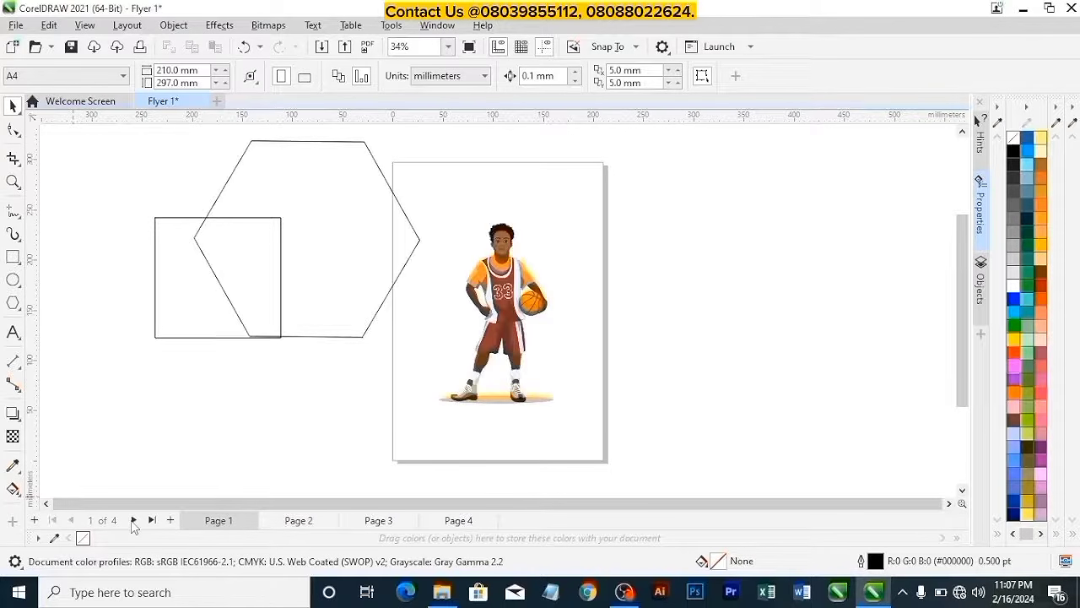
left_click(133, 521)
left_click(132, 520)
left_click(132, 521)
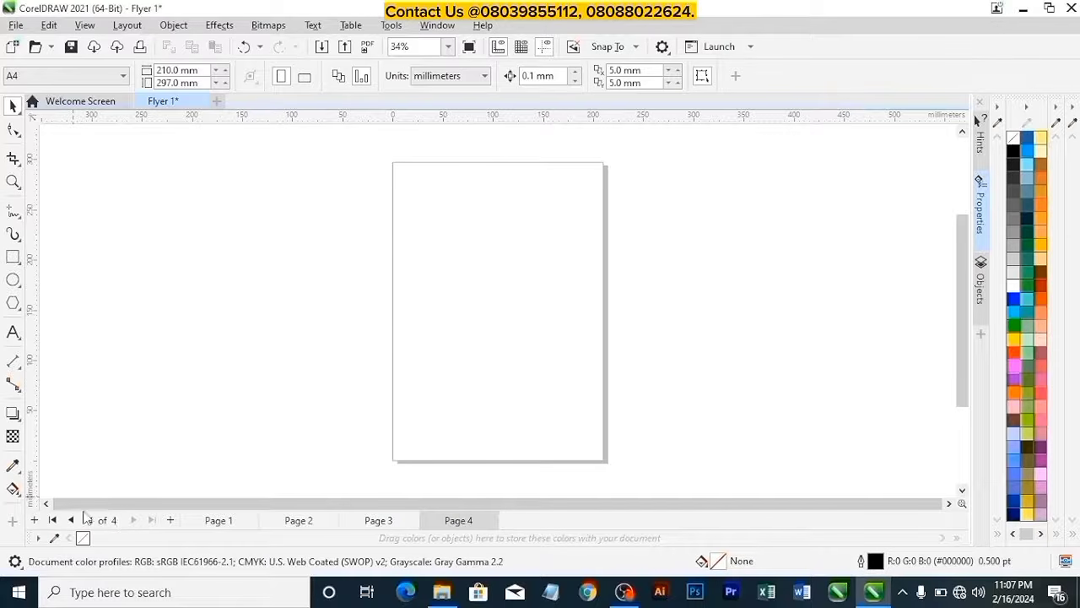
left_click(53, 521)
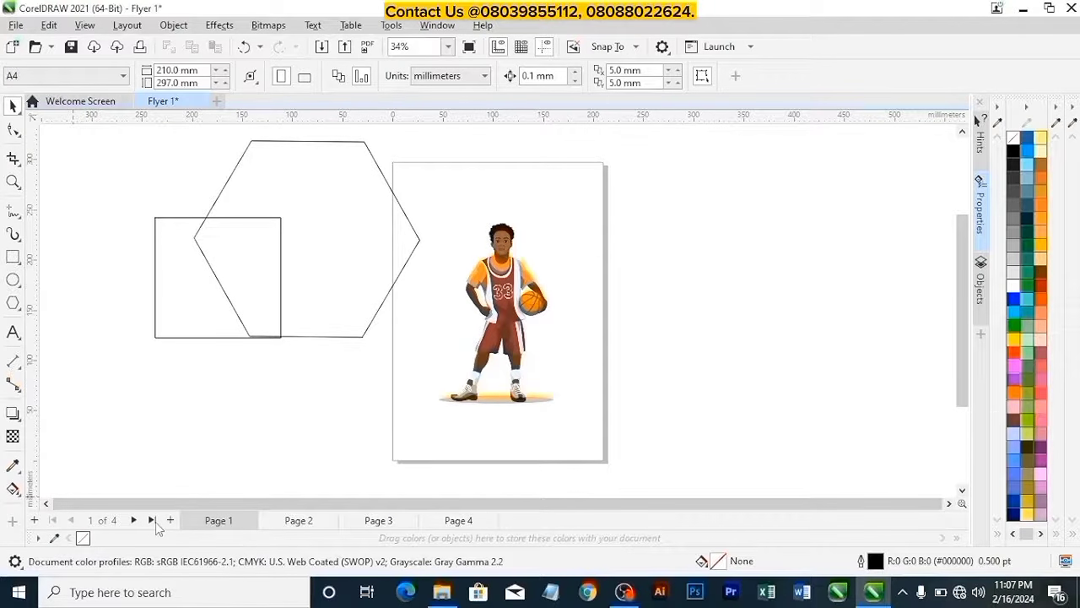
left_click(152, 520)
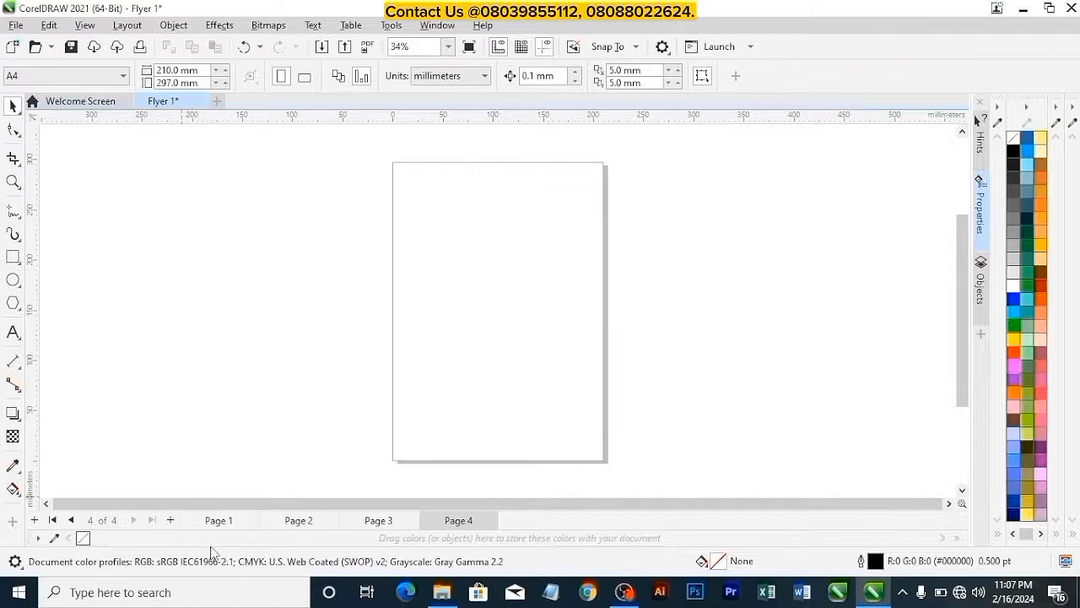
left_click(217, 520)
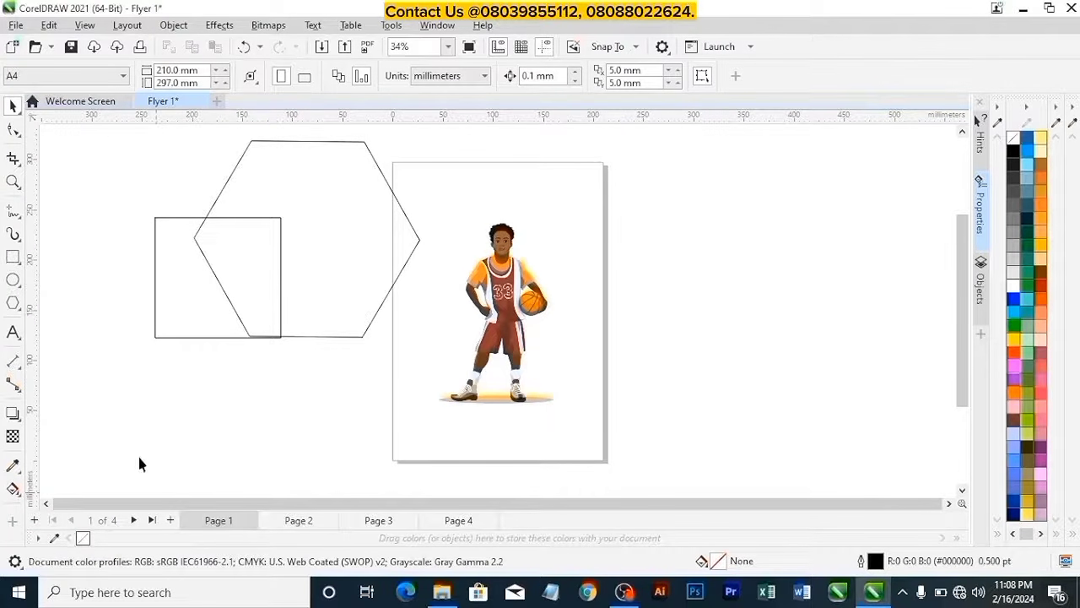
Step: Fill the hexagon with orange from the color palette
left_click(313, 235)
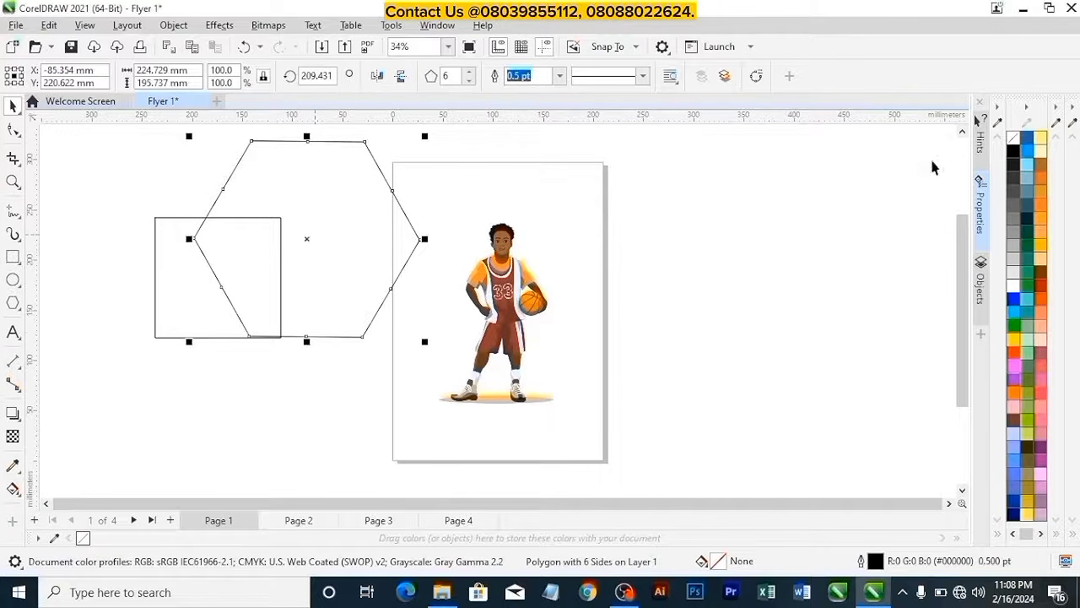
left_click(1042, 182)
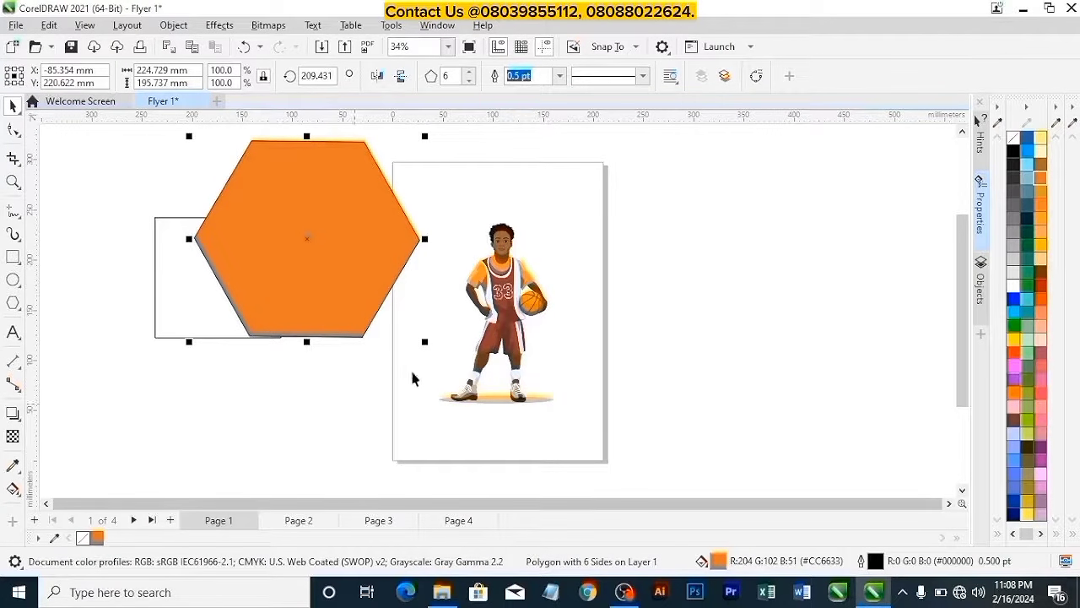
Step: Sample the player's maroon jersey and the orange of the basketball into the document palette
left_click(54, 538)
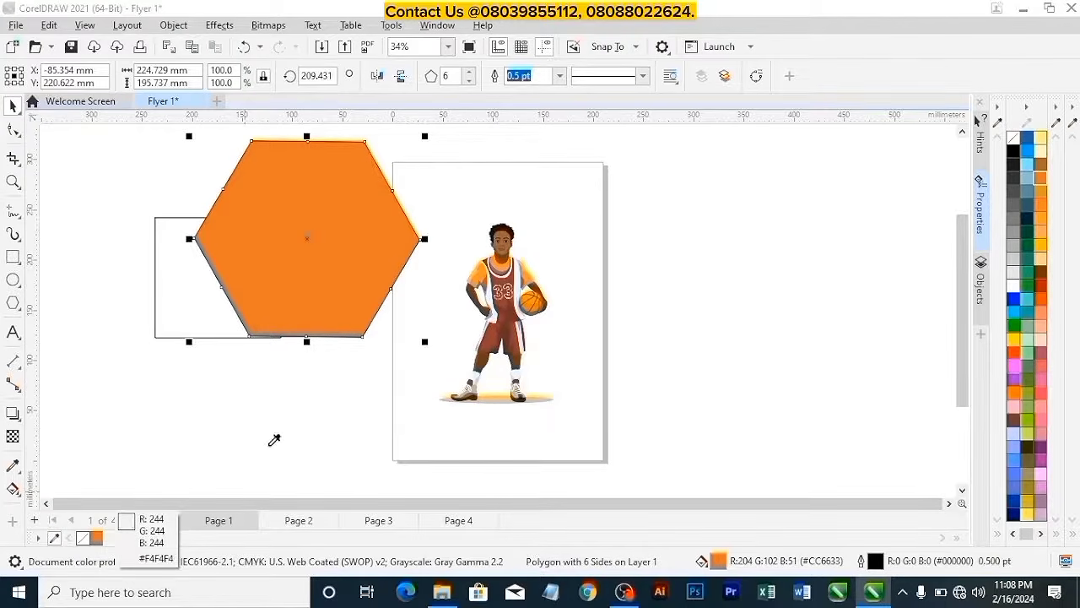
left_click(496, 278)
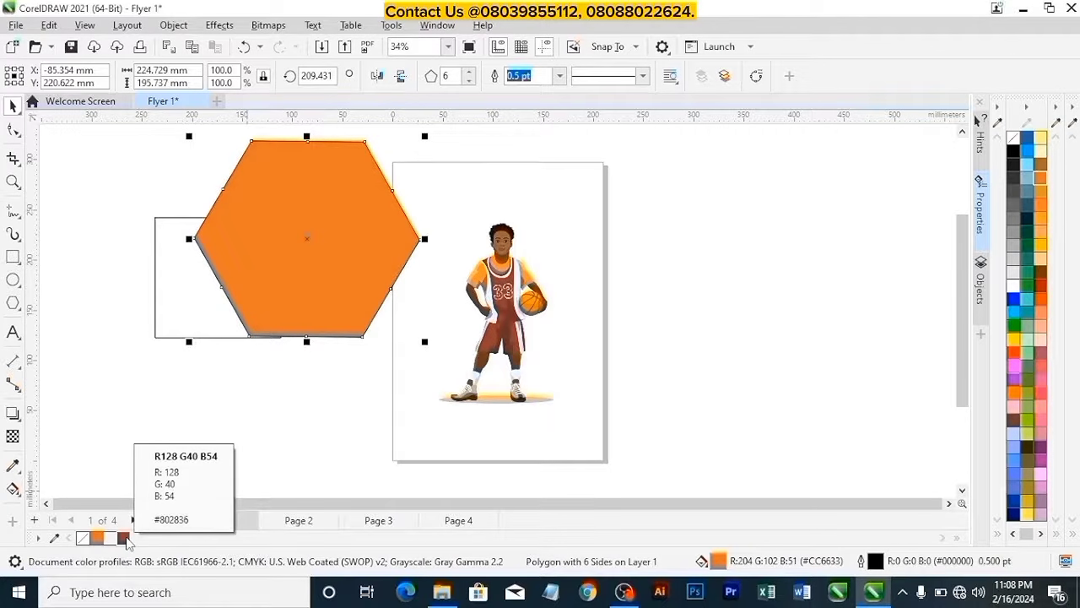
left_click(54, 538)
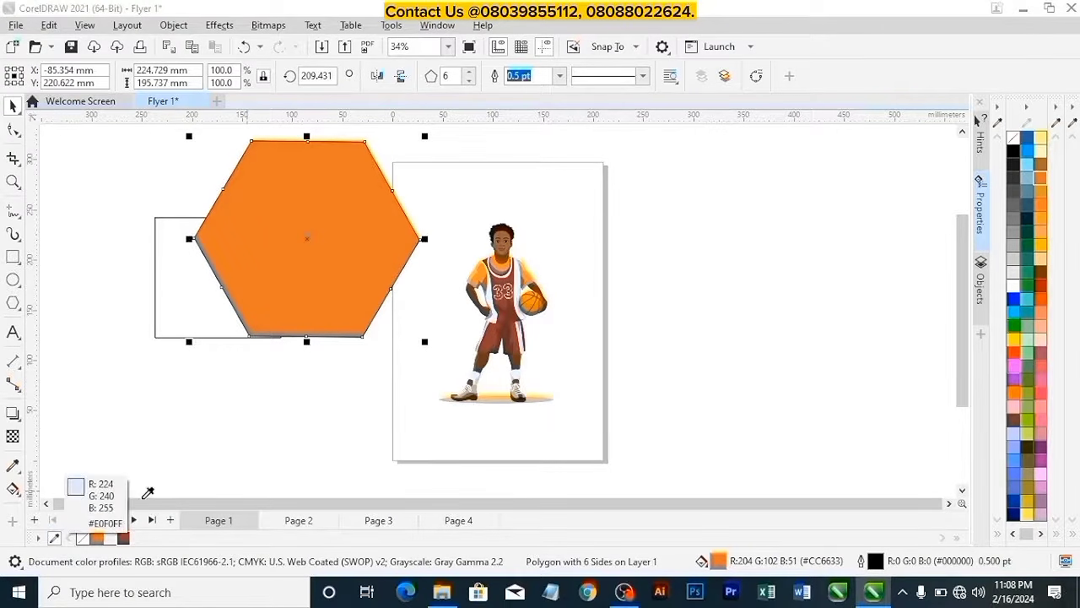
left_click(535, 297)
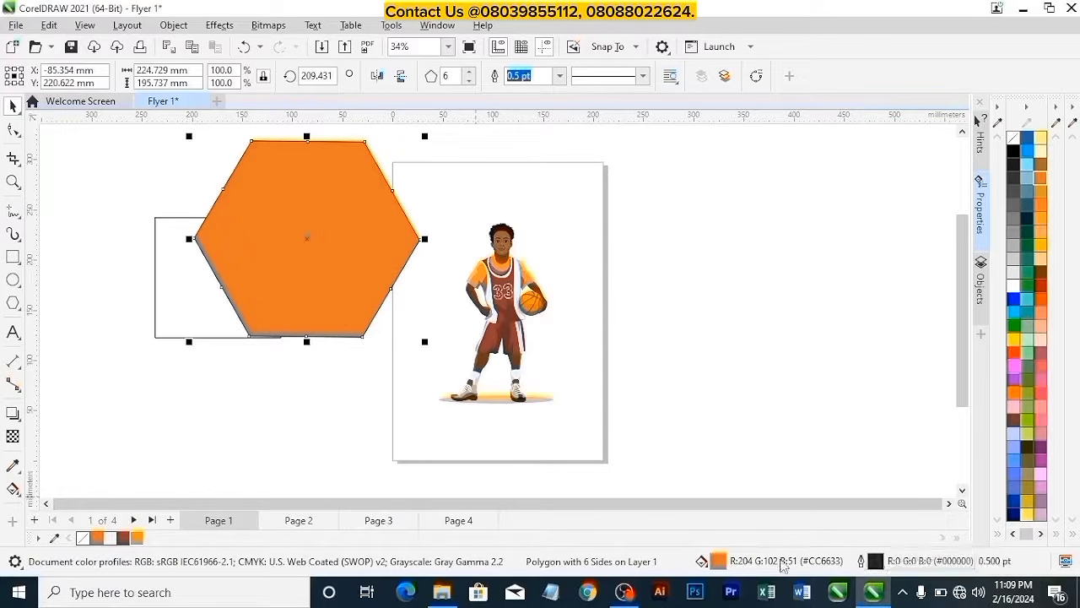
Step: Check the fill and outline colors of the rectangle and the hexagon
left_click(184, 310)
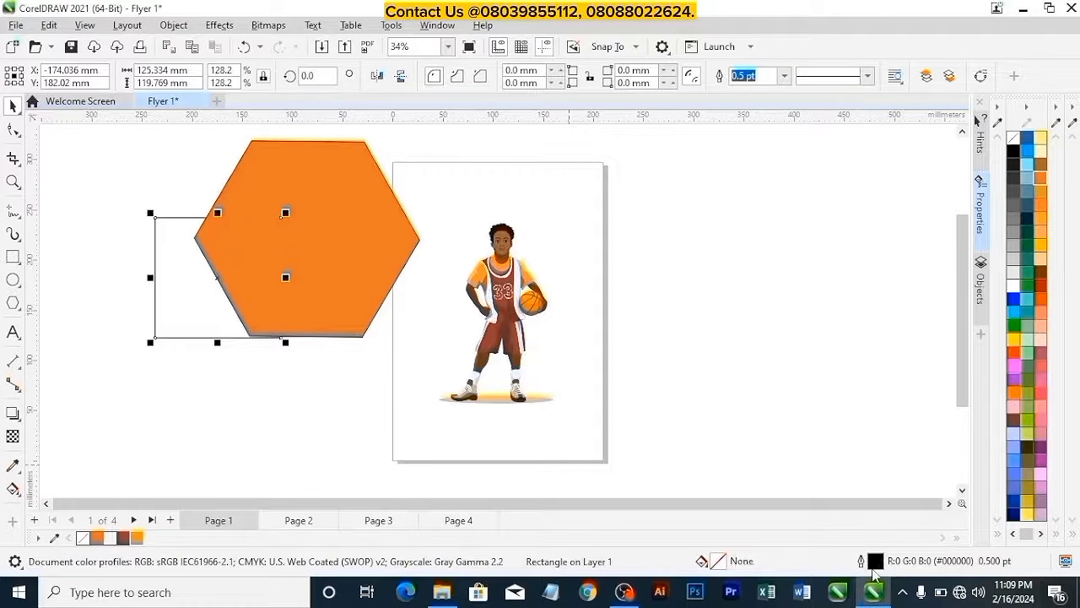
left_click(328, 184)
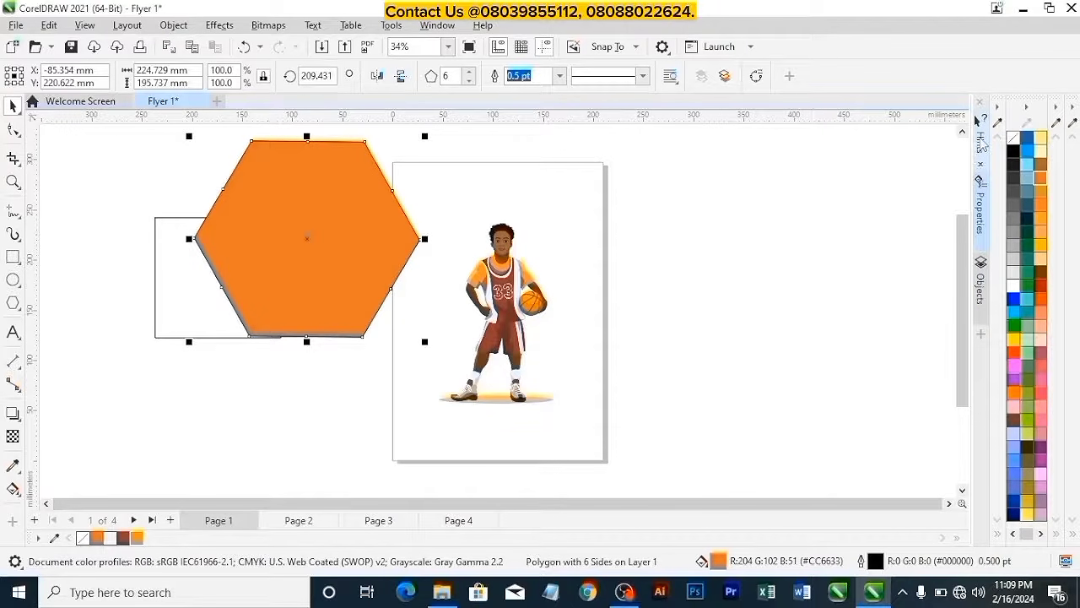
Step: View the Hints, Properties and Objects dockers for the selected hexagon, and collapse them again
left_click(982, 148)
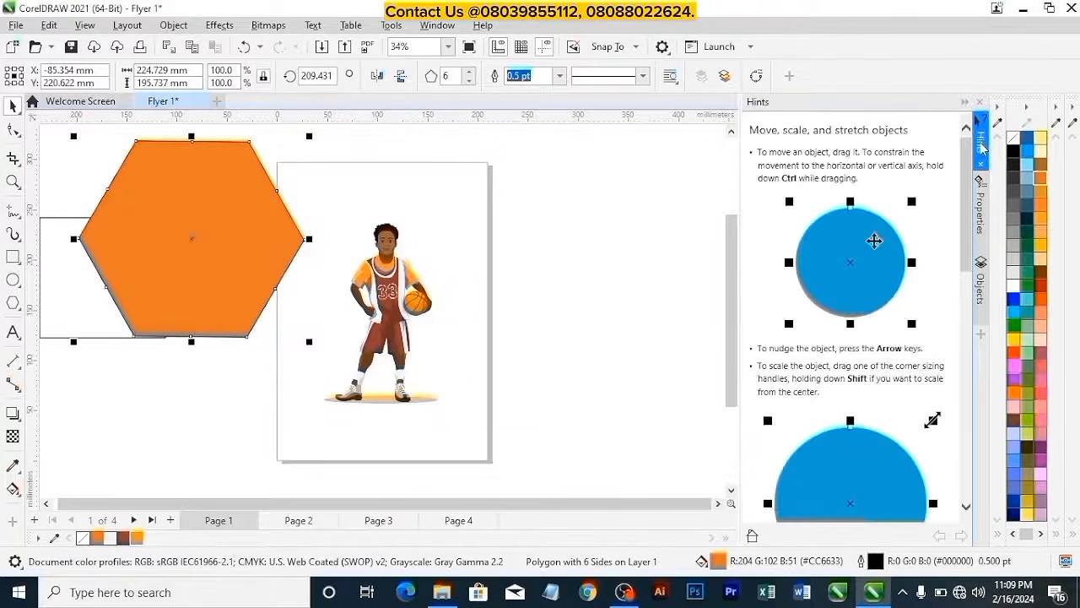
left_click(981, 147)
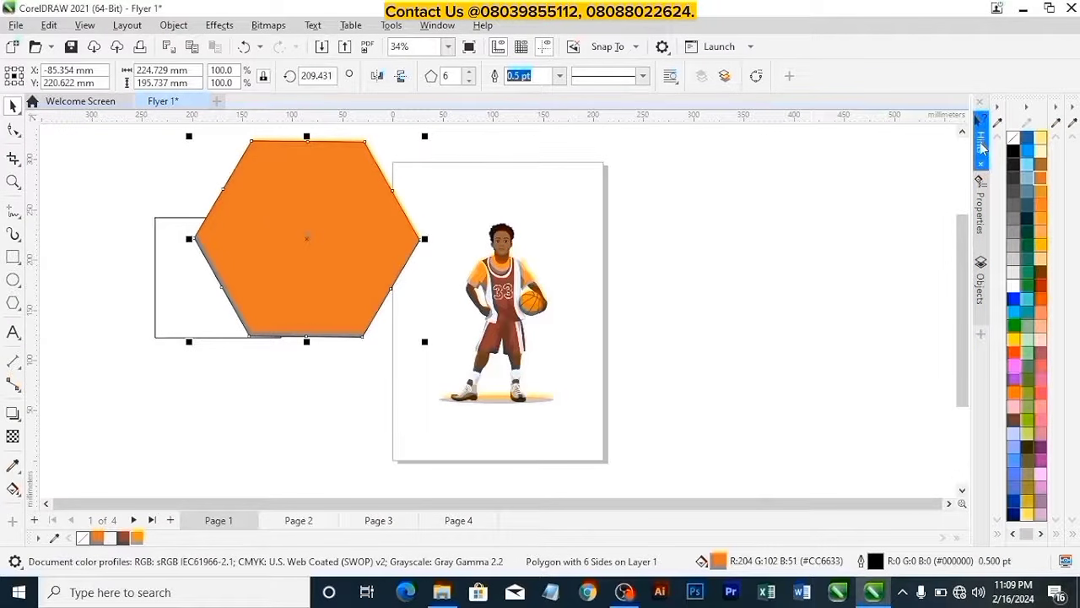
left_click(980, 217)
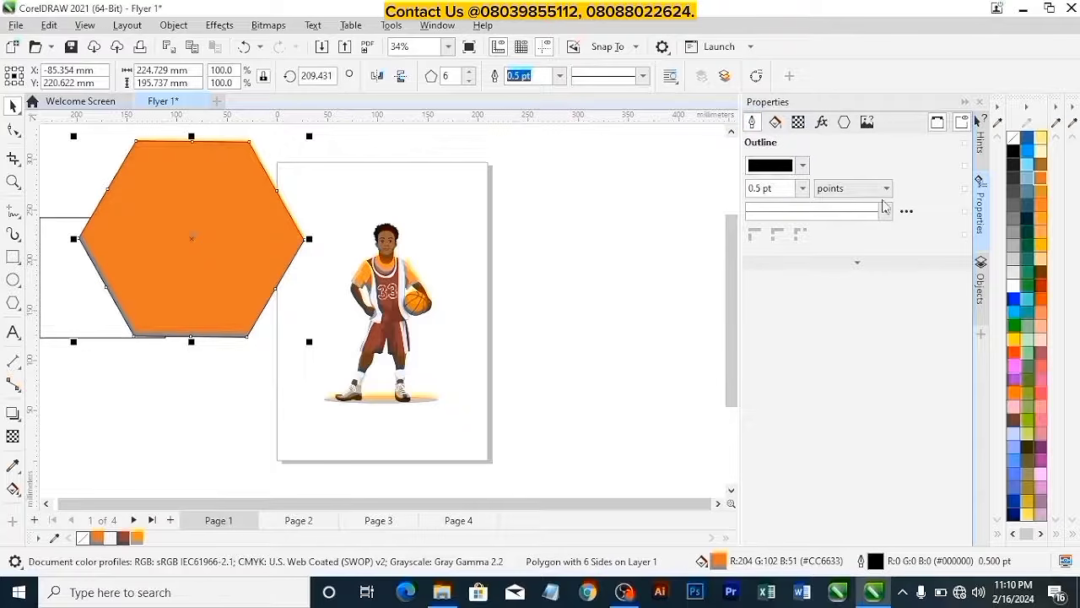
left_click(980, 286)
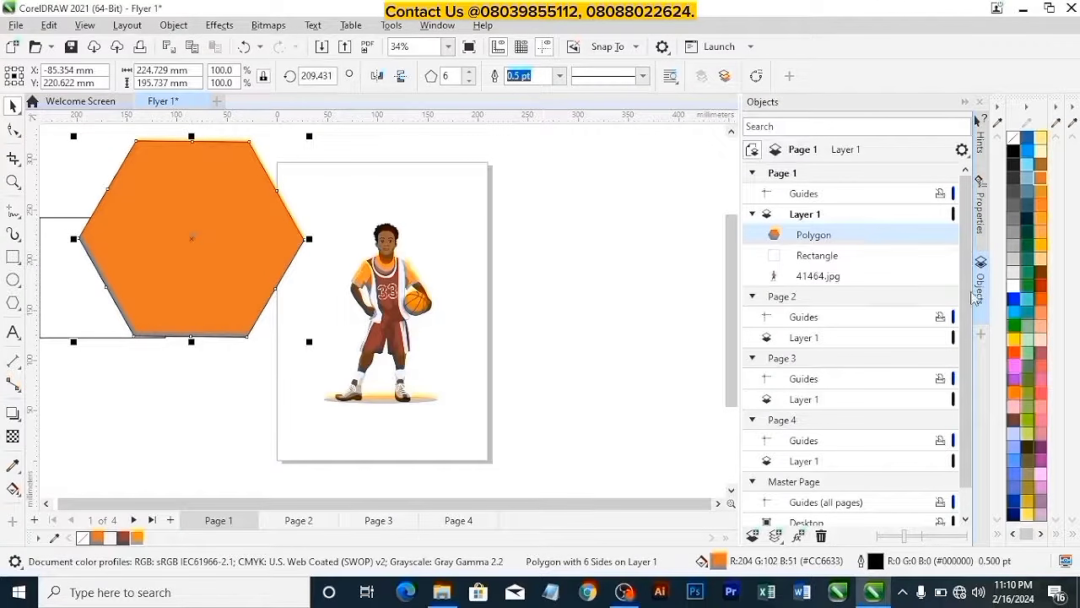
left_click(982, 314)
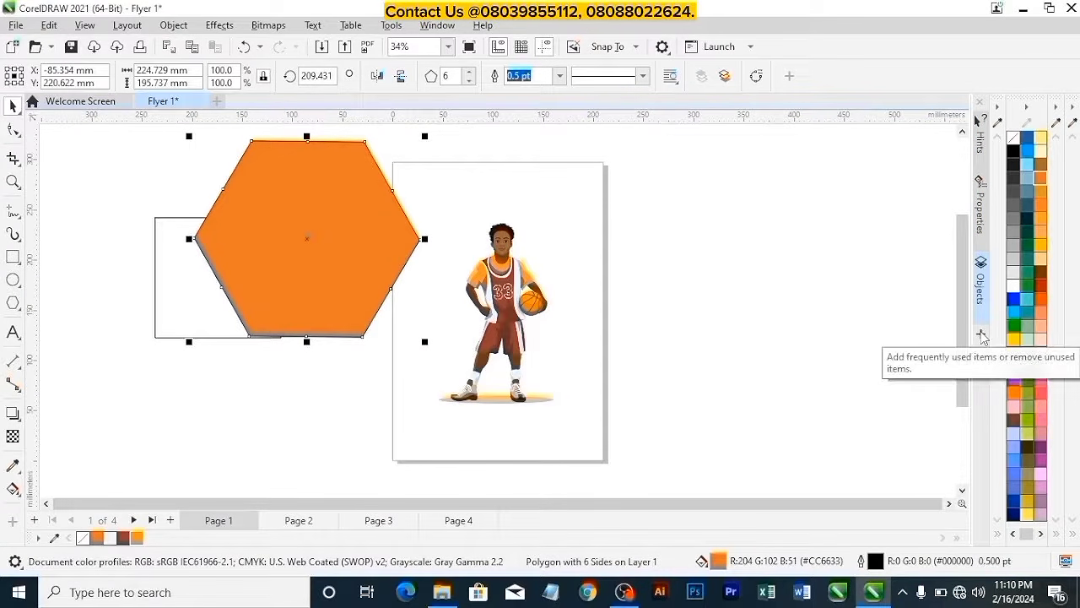
Step: Add the Transform docker to the workspace, view its position options, and collapse it
left_click(981, 335)
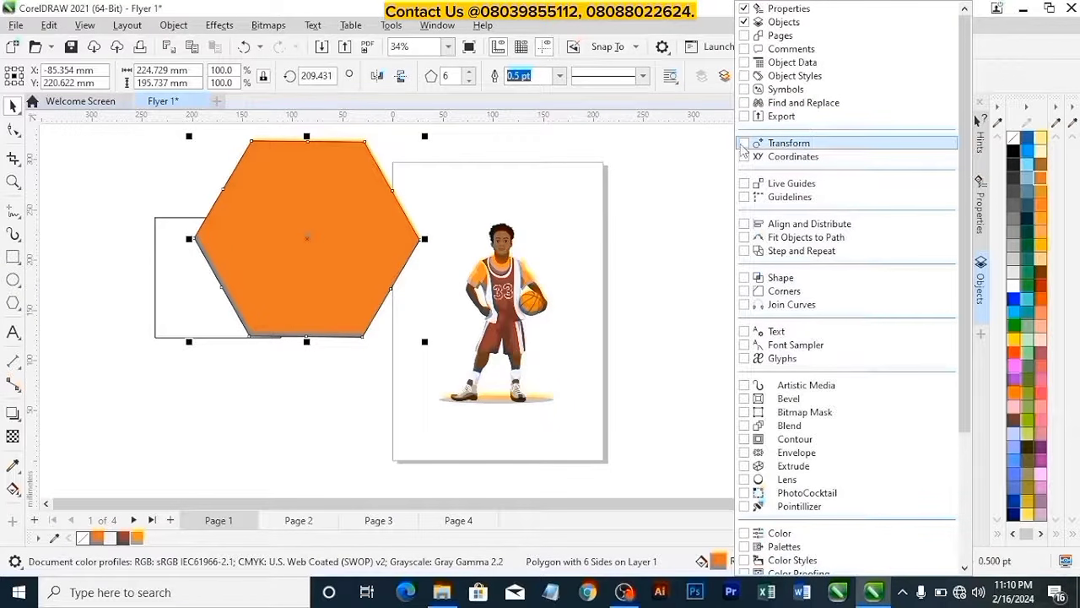
left_click(980, 366)
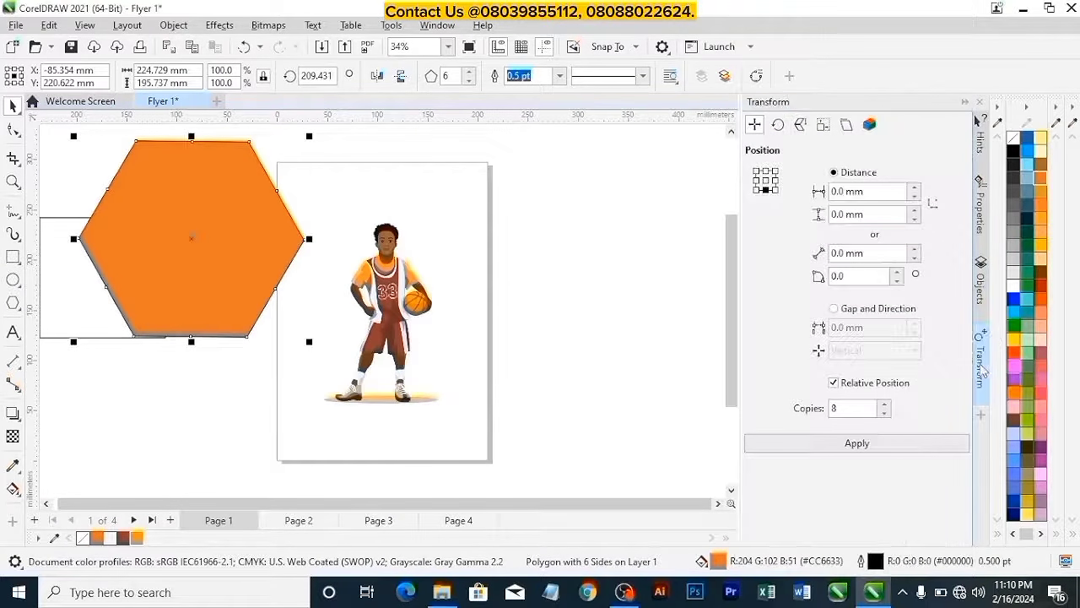
left_click(980, 365)
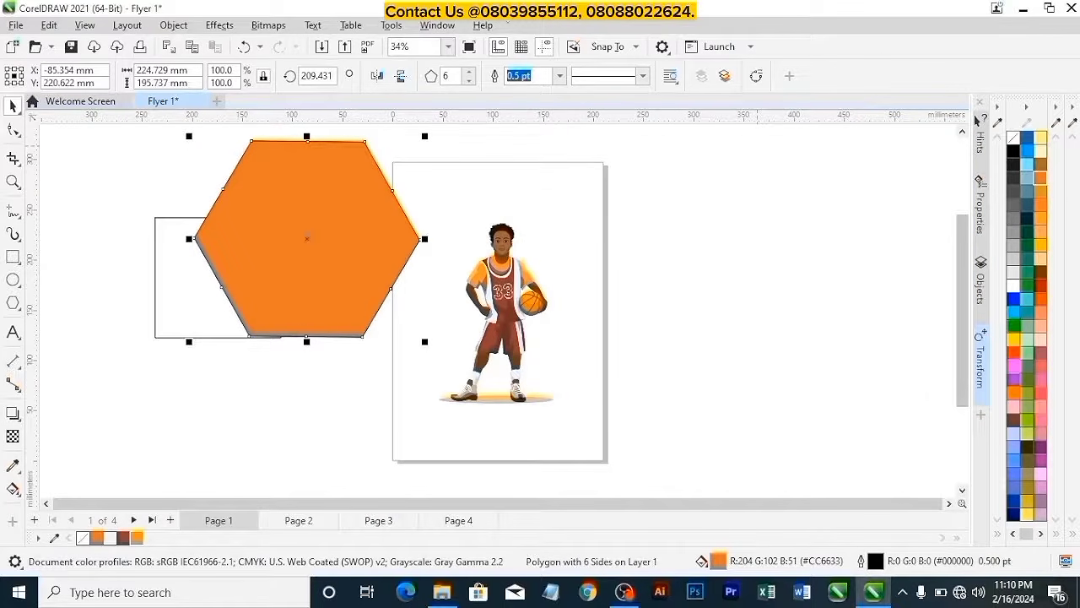
Step: Examine the full list of available dockers and close it with nothing selected
left_click(449, 26)
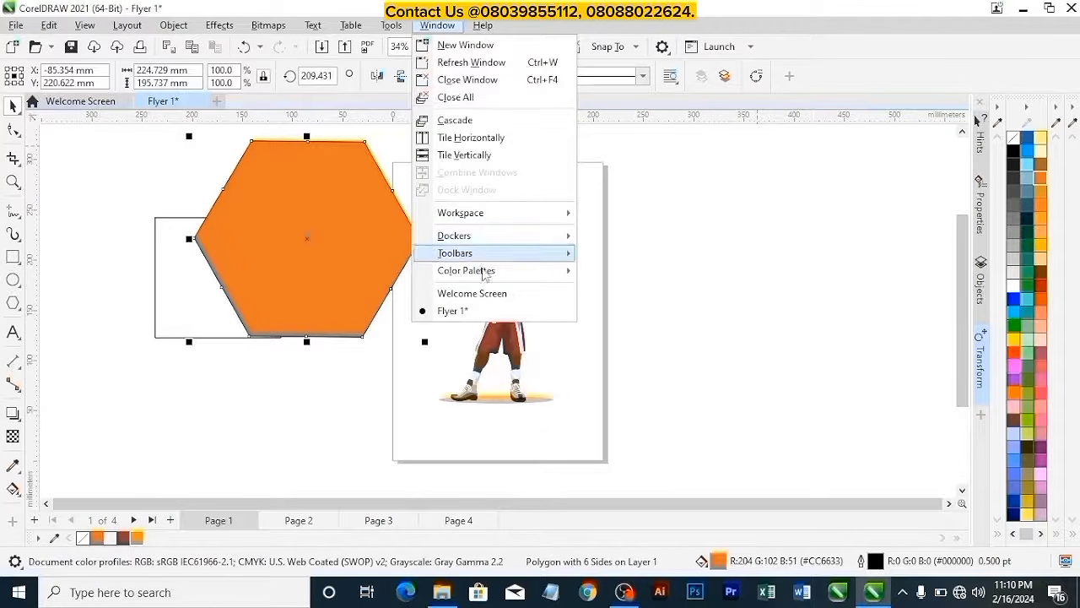
mouse_move(485, 244)
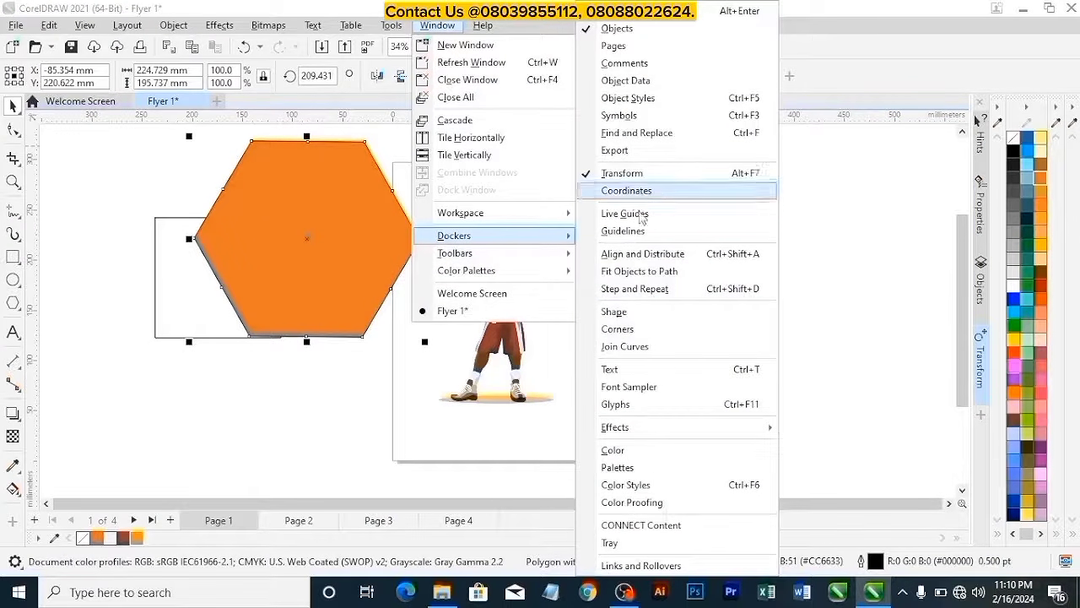
left_click(876, 318)
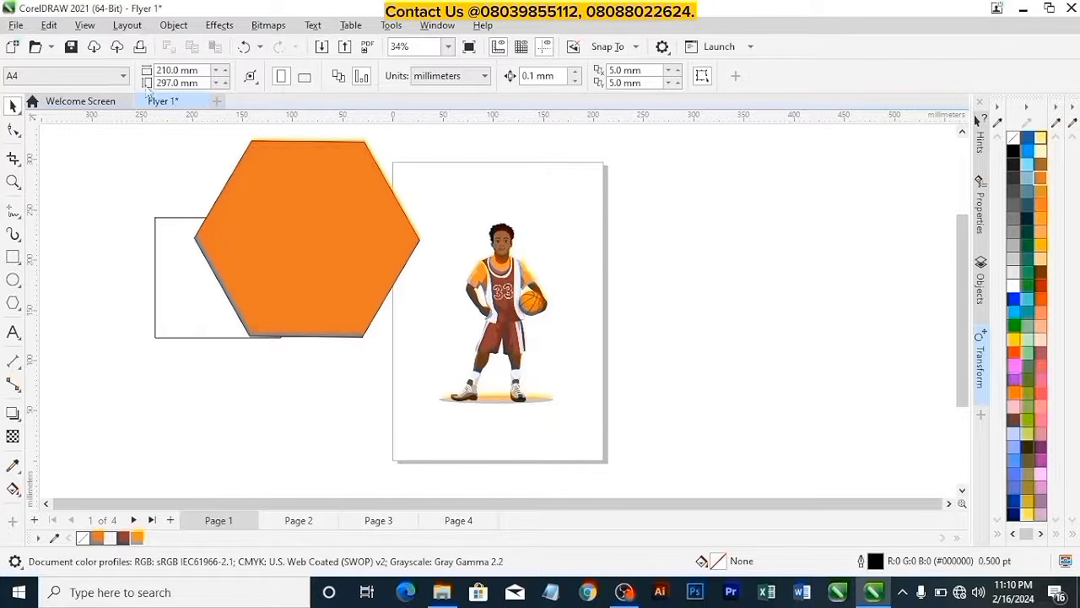
Step: Unlock the toolbars so they can be moved
left_click(434, 25)
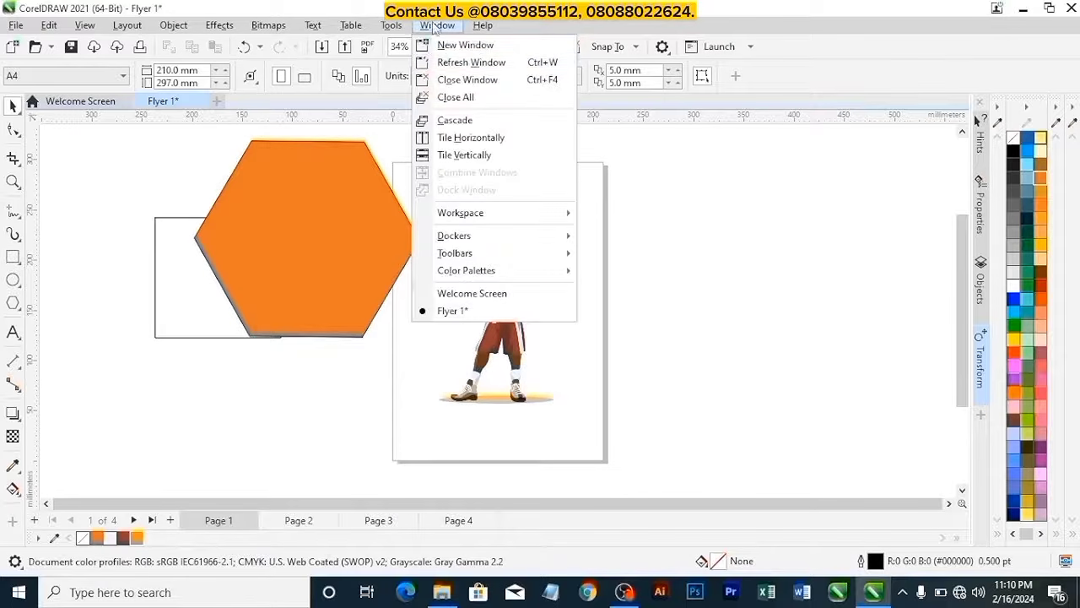
mouse_move(489, 256)
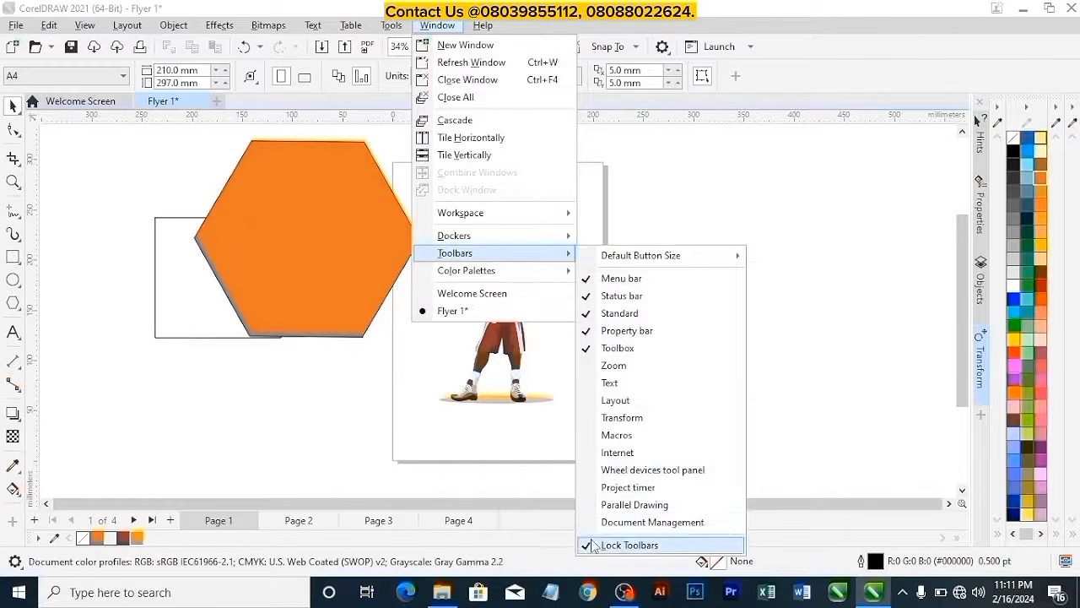
left_click(628, 545)
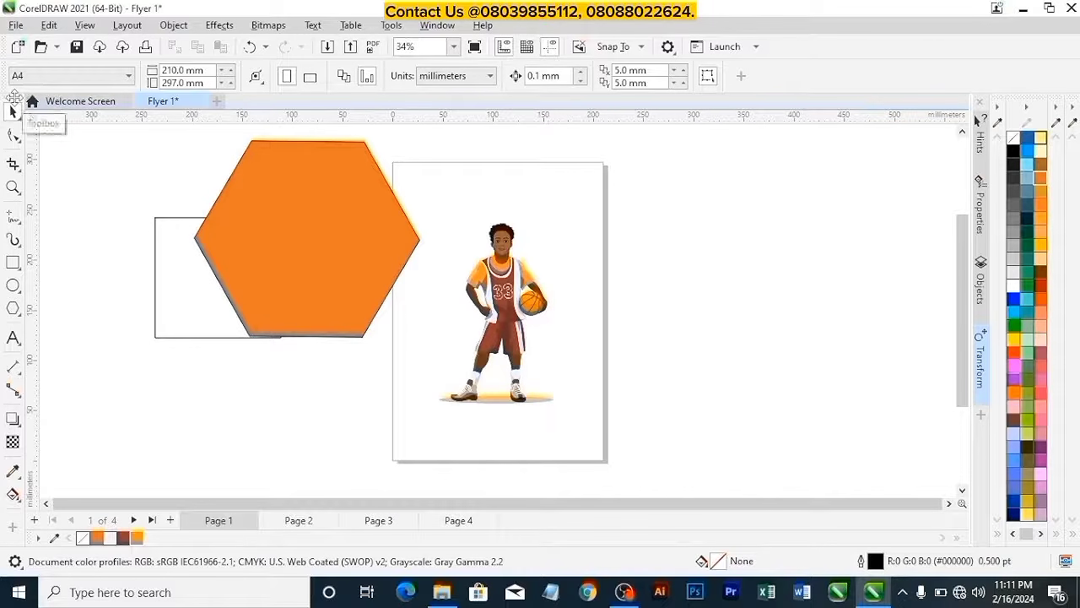
Step: Undock the toolbox and the default color palette, and swap their docking sides in the workspace
left_click_drag(13, 100, 82, 161)
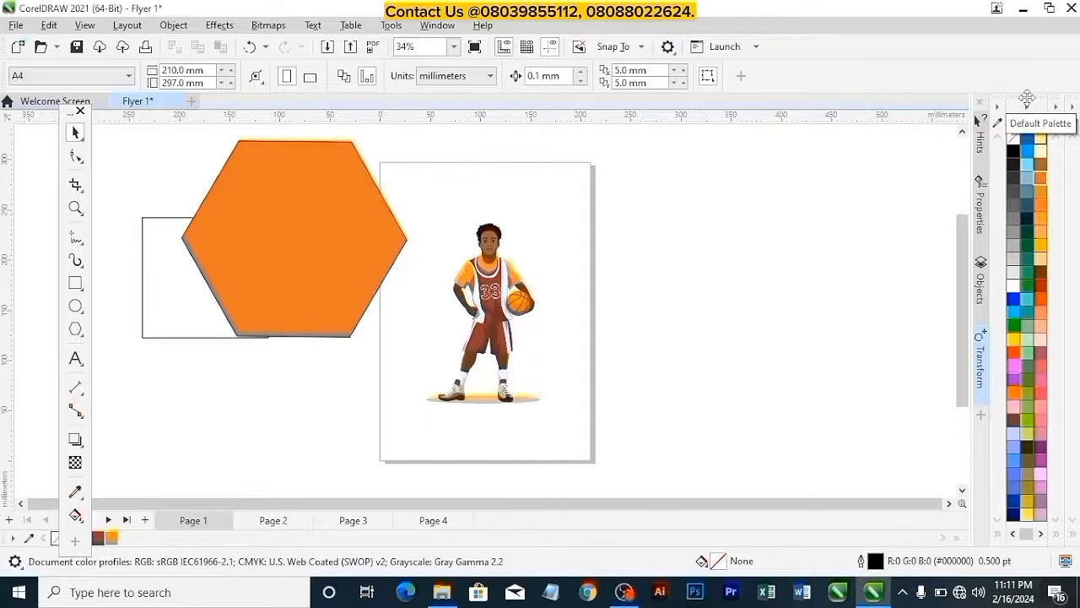
left_click_drag(1027, 95, 840, 180)
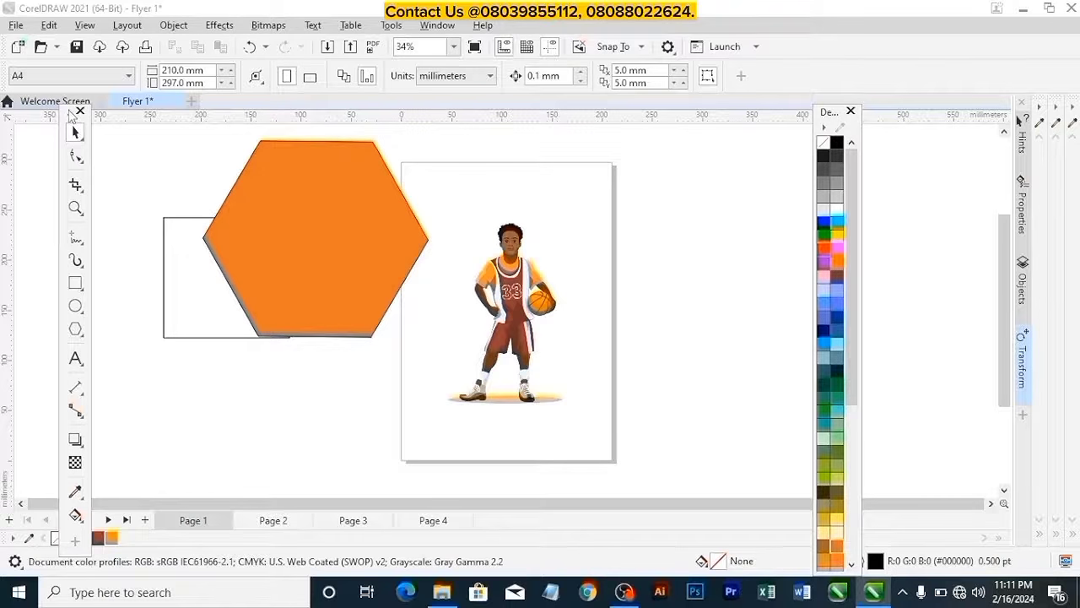
left_click_drag(71, 114, 1070, 124)
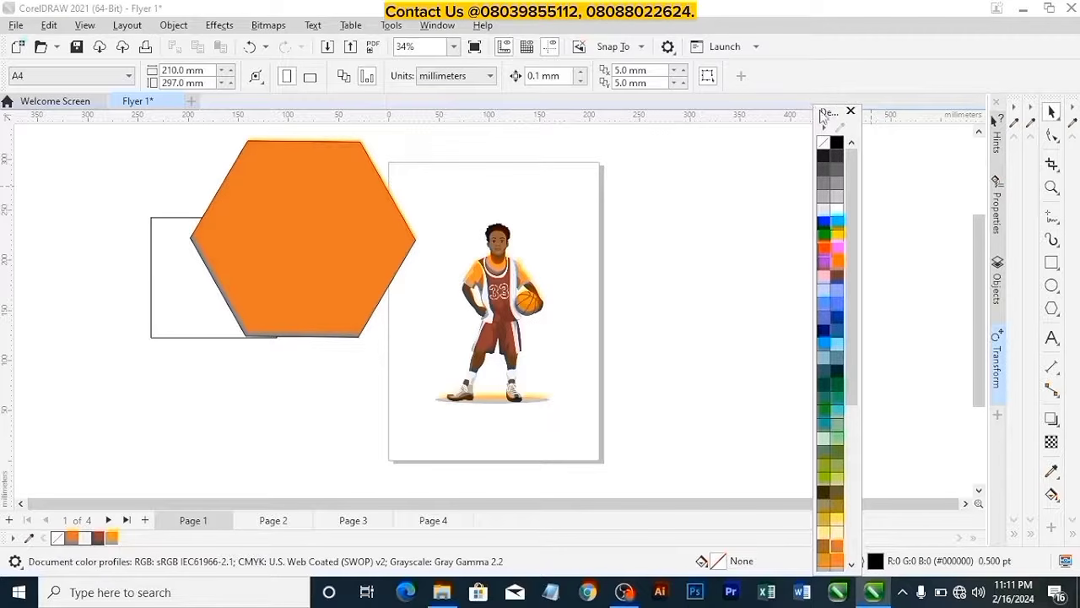
left_click_drag(824, 113, 2, 112)
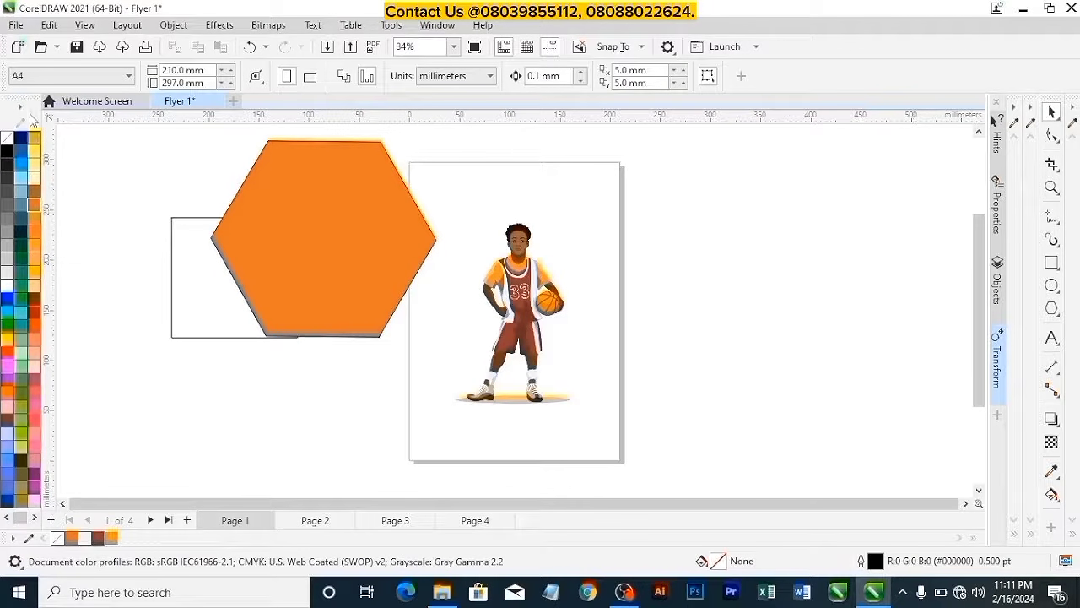
Step: Return the toolbox and the default color palette to their original docking sides
left_click_drag(10, 99, 704, 135)
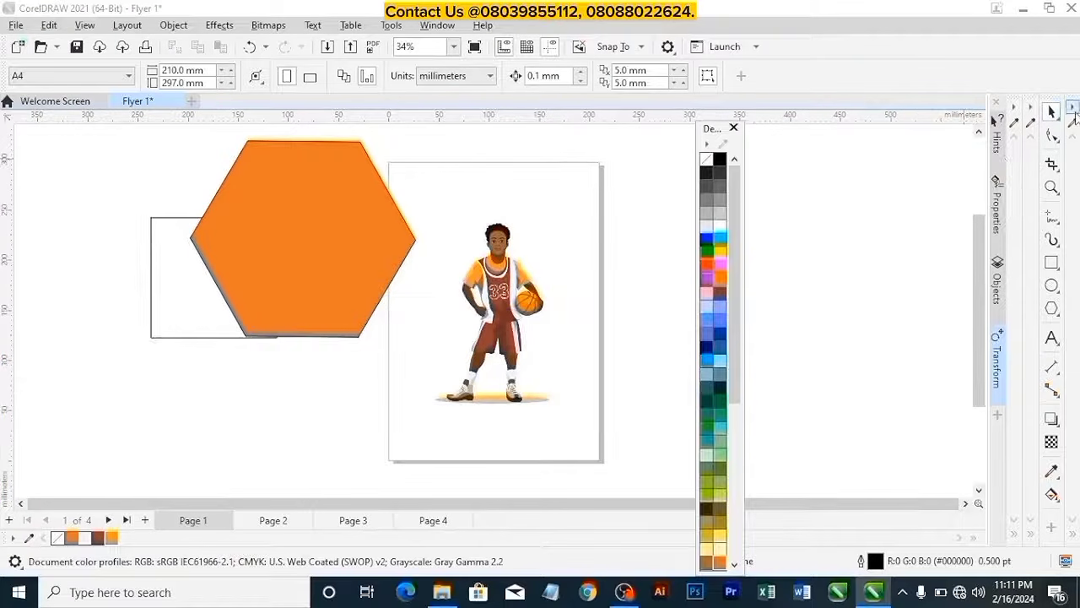
mouse_move(1046, 95)
left_mouse_down()
mouse_move(783, 167)
mouse_move(168, 154)
mouse_move(7, 120)
left_mouse_up()
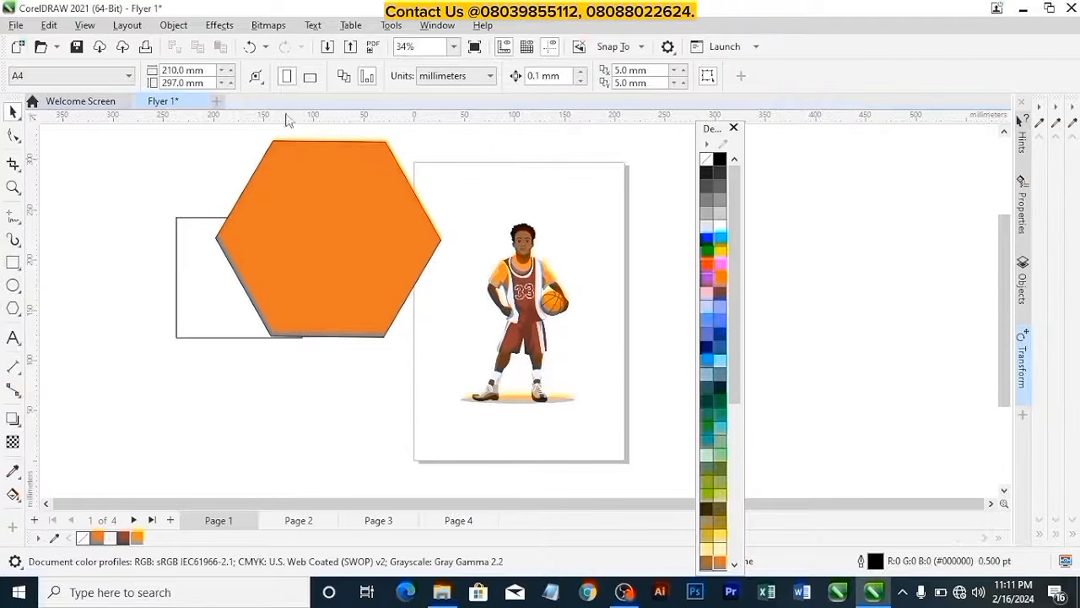
mouse_move(713, 135)
left_mouse_down()
mouse_move(1038, 150)
mouse_move(1055, 110)
mouse_move(1048, 118)
left_mouse_up()
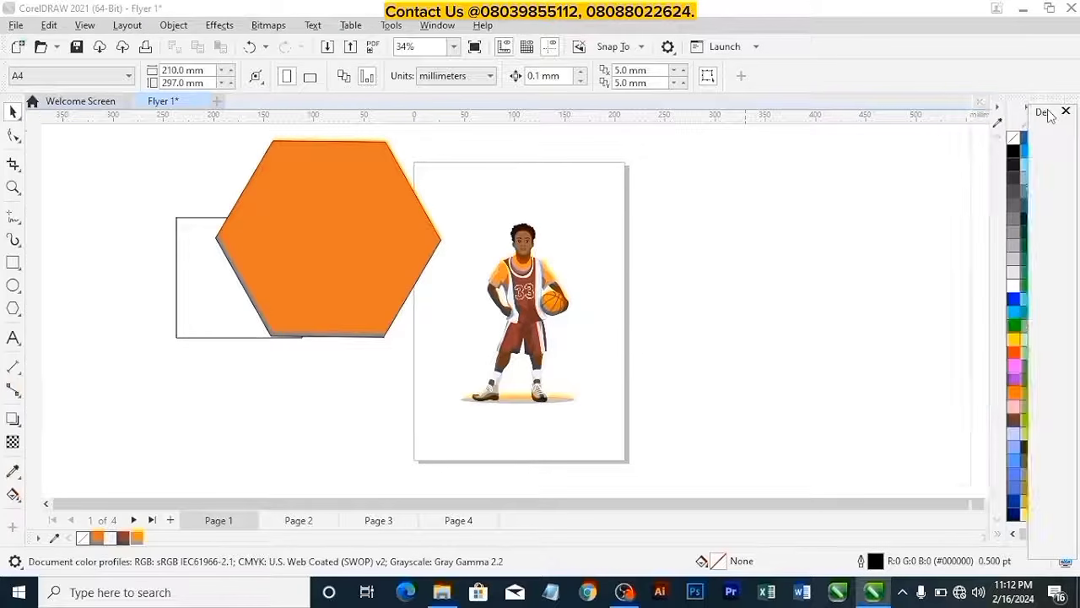